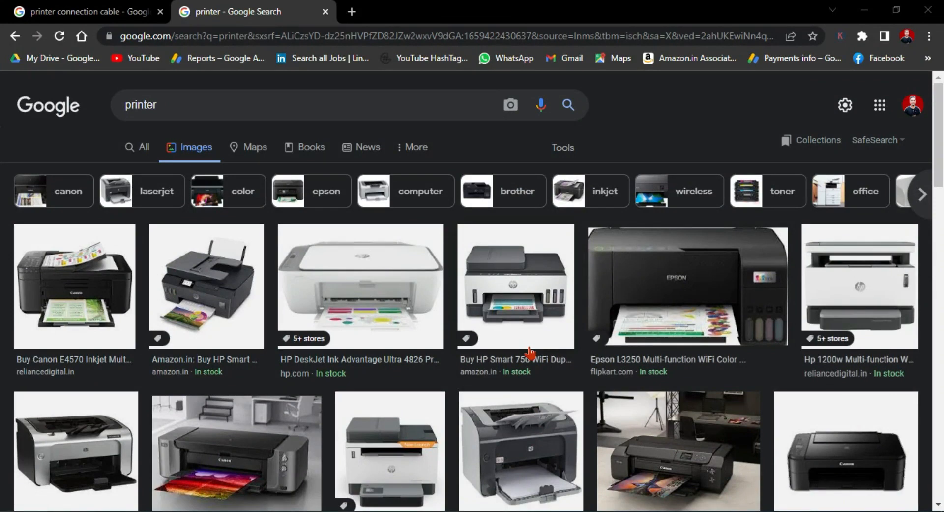
Step: Look through the Google image results for printer to examine different printer models
scroll(531, 353, "down", 3)
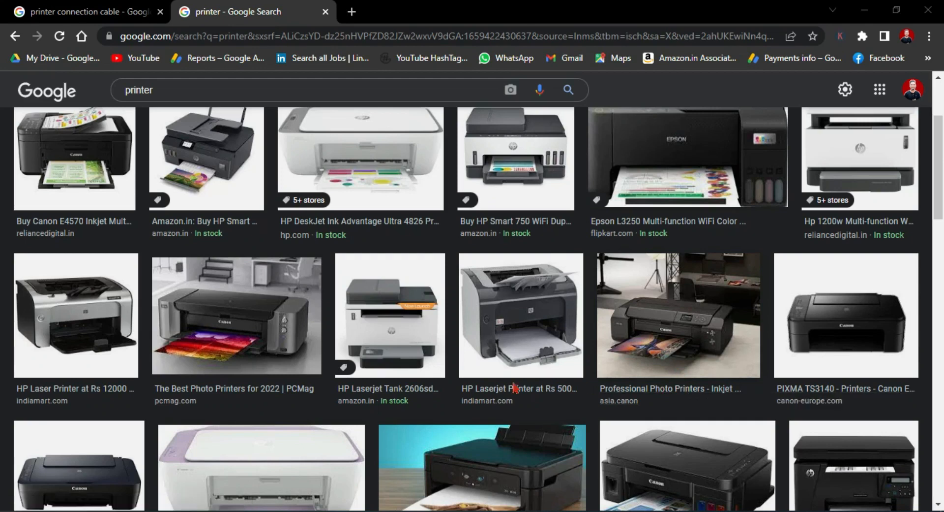
scroll(541, 389, "up", 3)
scroll(248, 274, "down", 4)
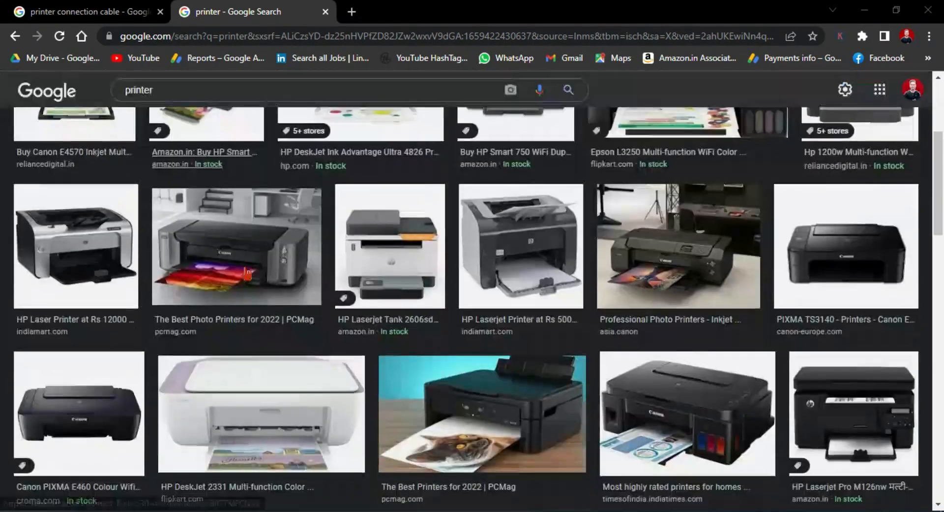
scroll(248, 274, "down", 2)
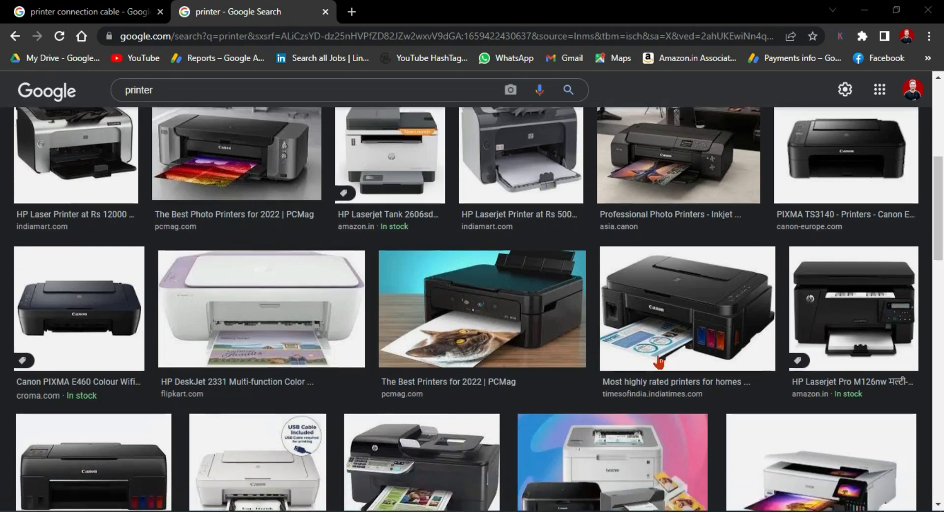
scroll(659, 363, "down", 3)
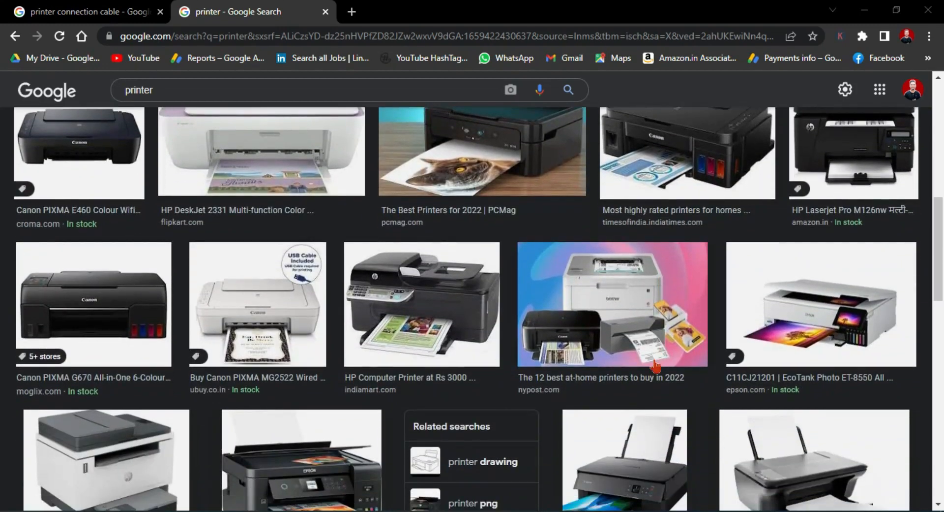
scroll(656, 365, "down", 8)
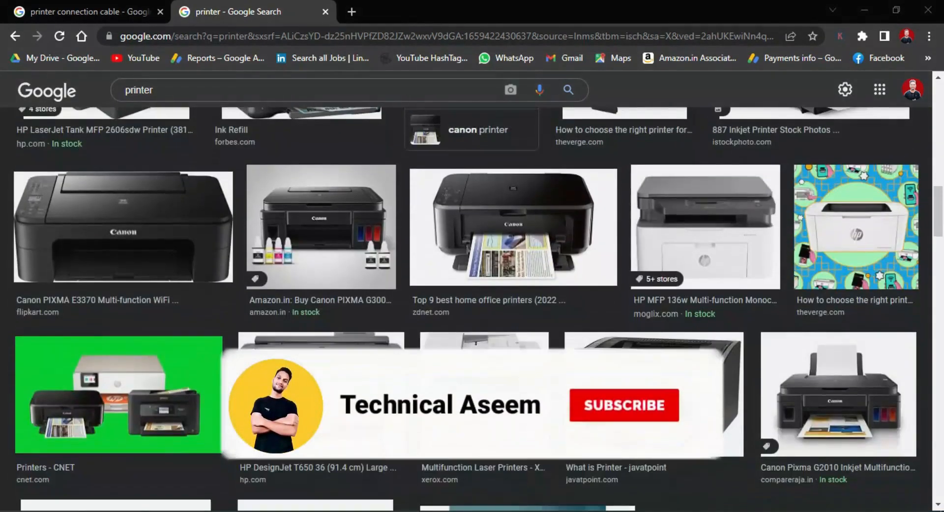
scroll(564, 343, "down", 1)
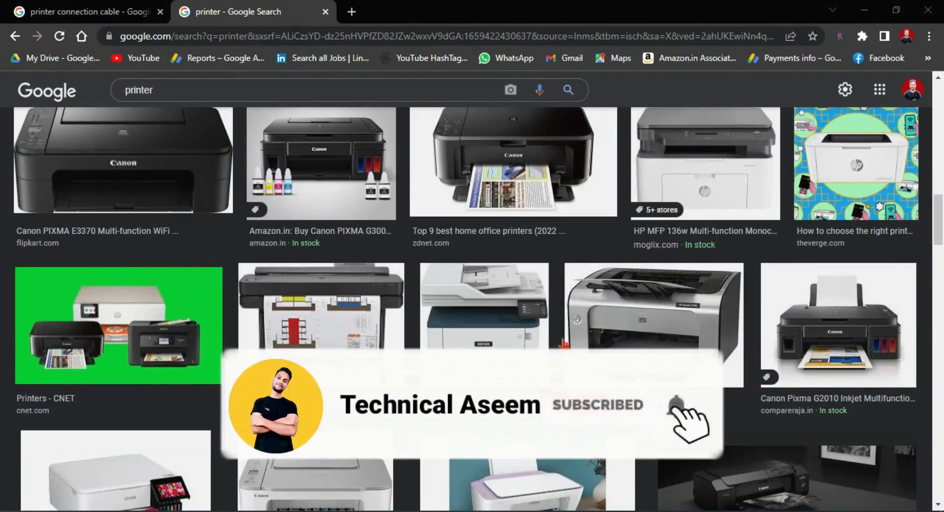
scroll(557, 370, "up", 1)
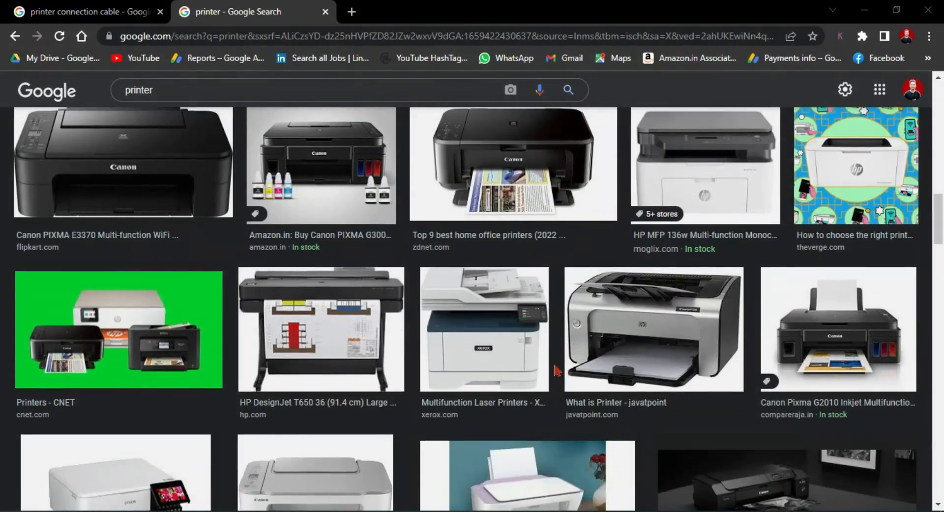
scroll(557, 371, "up", 10)
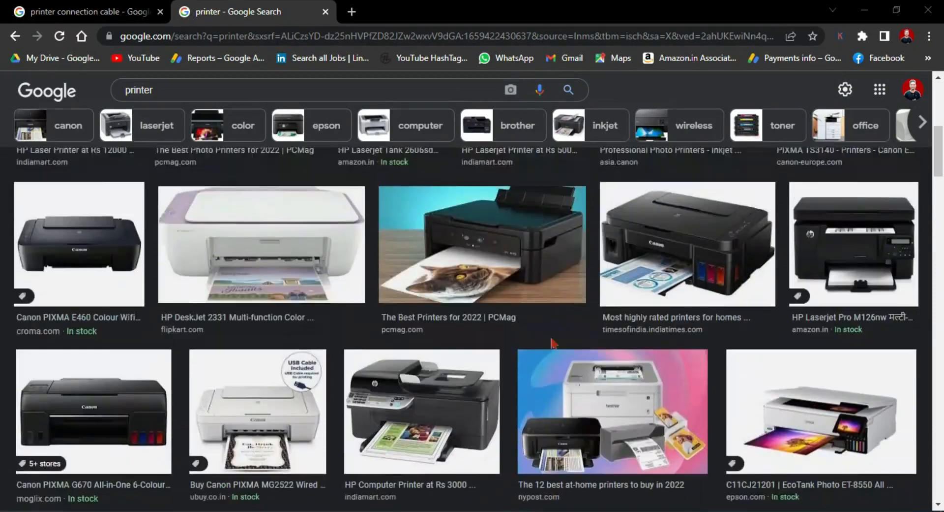
scroll(553, 343, "up", 2)
Step: Change the image search for printers to "printer cable connection"
left_click(83, 11)
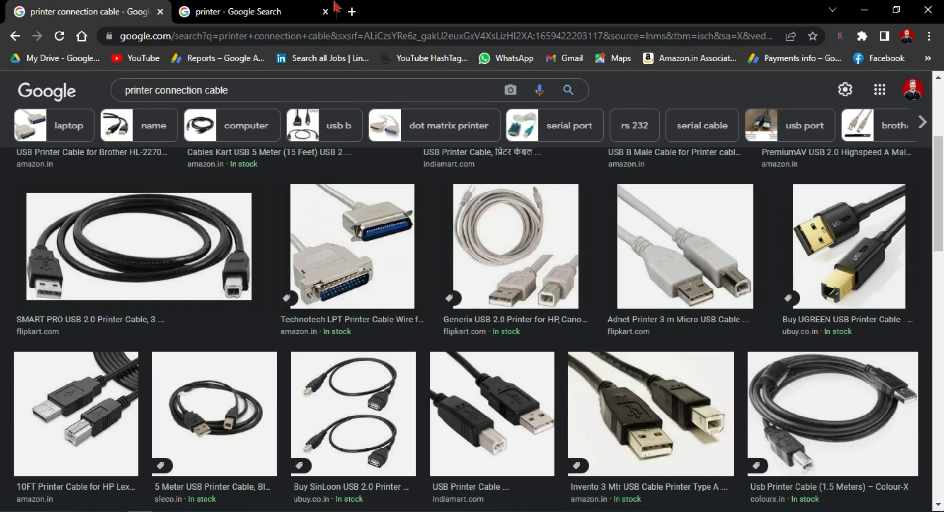
left_click(293, 10)
left_click(285, 89)
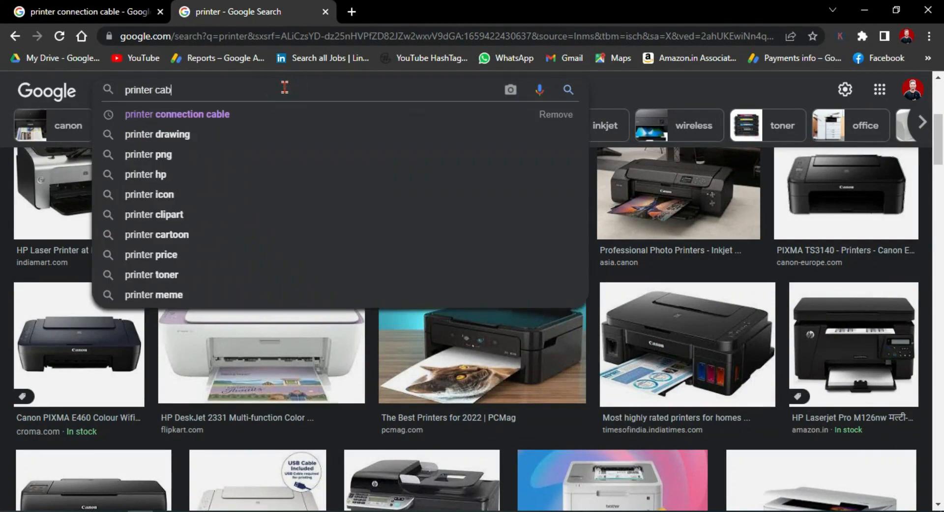
type("cable conne")
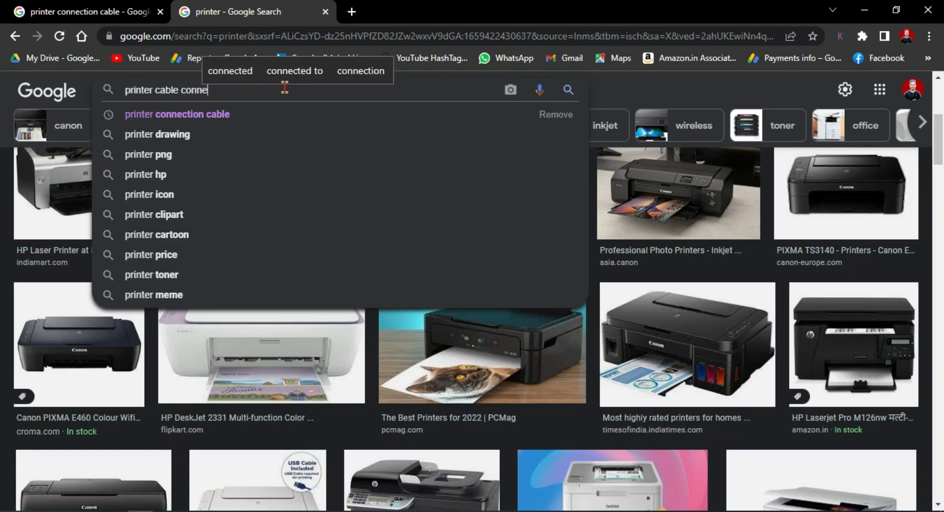
type("ctio")
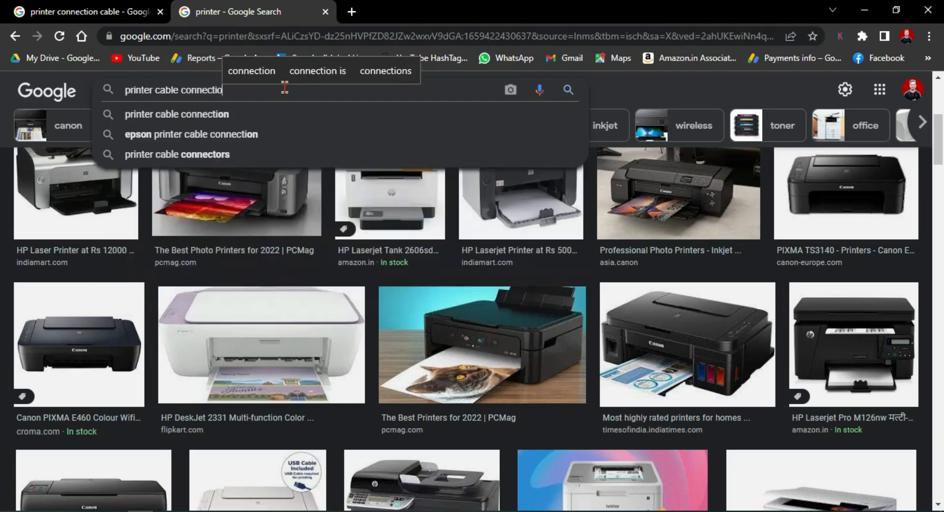
left_click(225, 115)
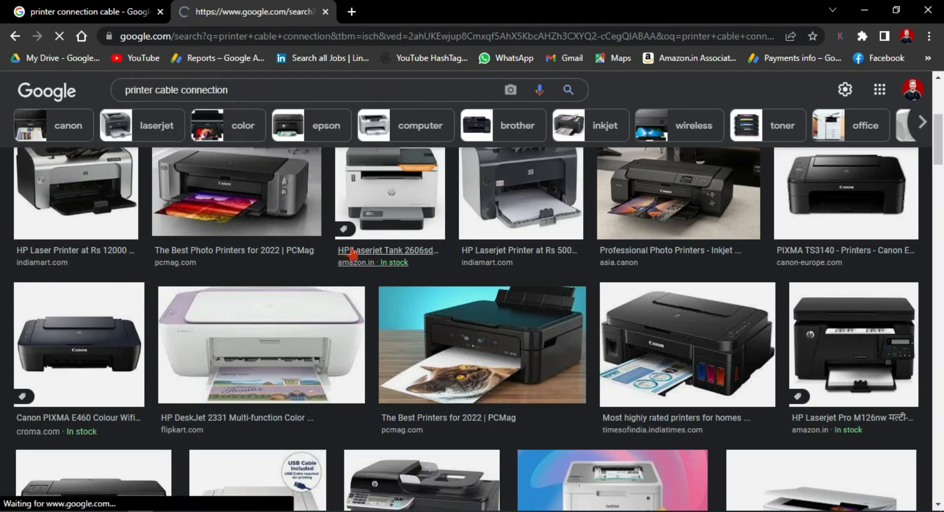
Step: Examine the printer cable pictures in the new results and in the existing "printer connection cable" search
scroll(507, 287, "down", 1)
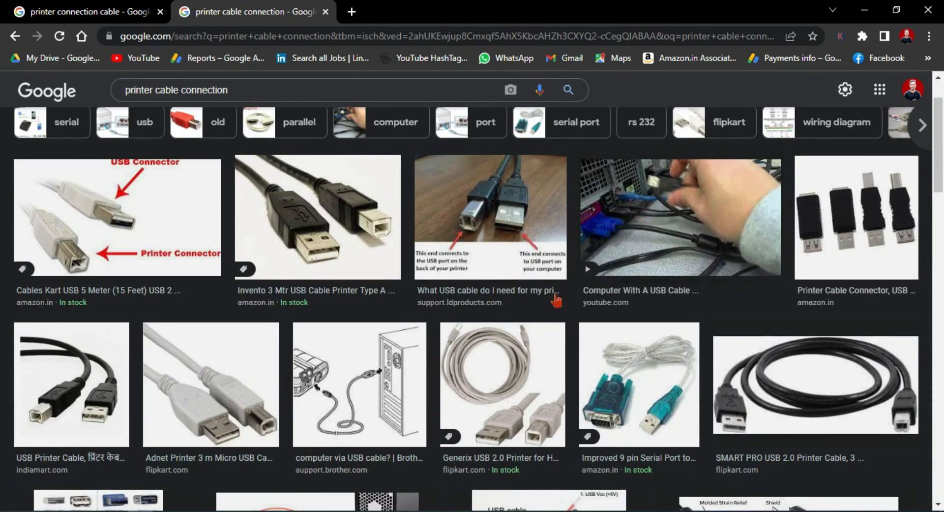
scroll(345, 406, "down", 4)
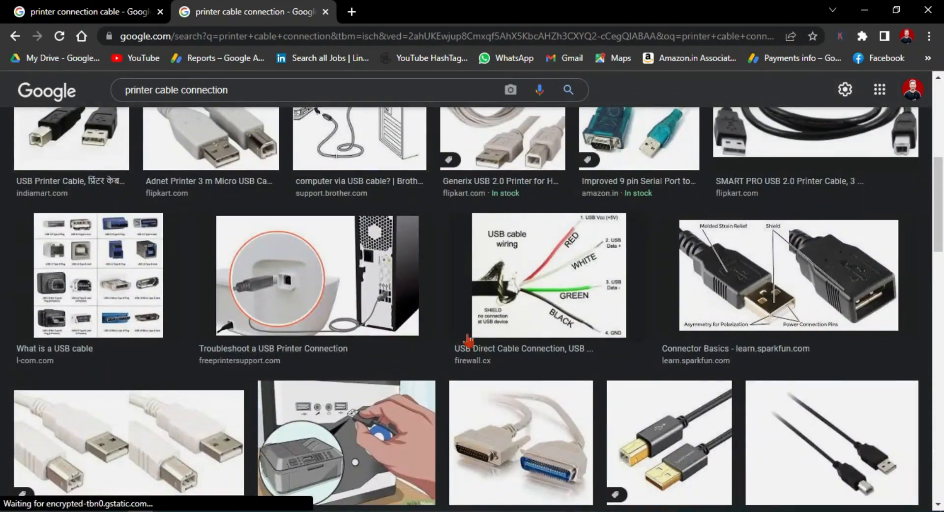
scroll(776, 308, "down", 2)
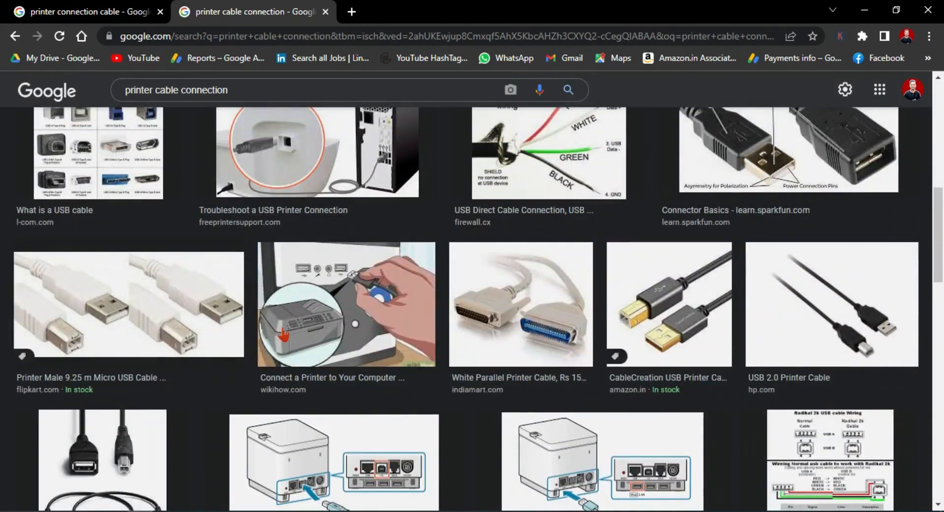
left_click(84, 7)
scroll(485, 336, "down", 3)
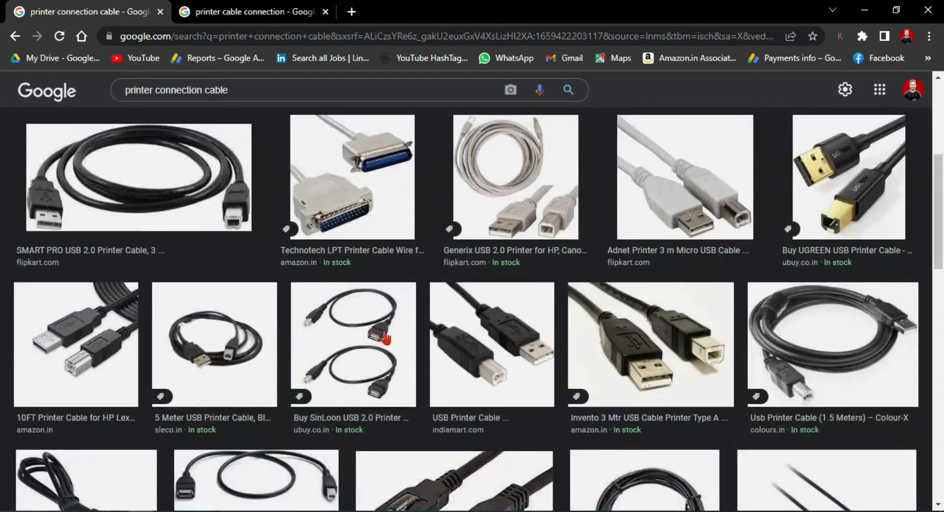
scroll(507, 364, "down", 1)
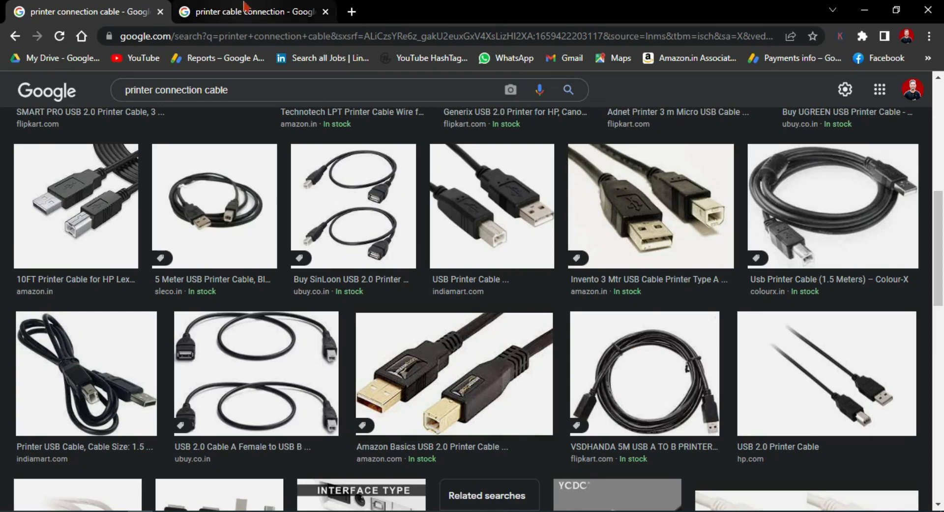
Step: View the wikiHow pictures of a printer's USB cable being plugged into a desktop and a laptop, and close the preview
key("ctrl+Tab")
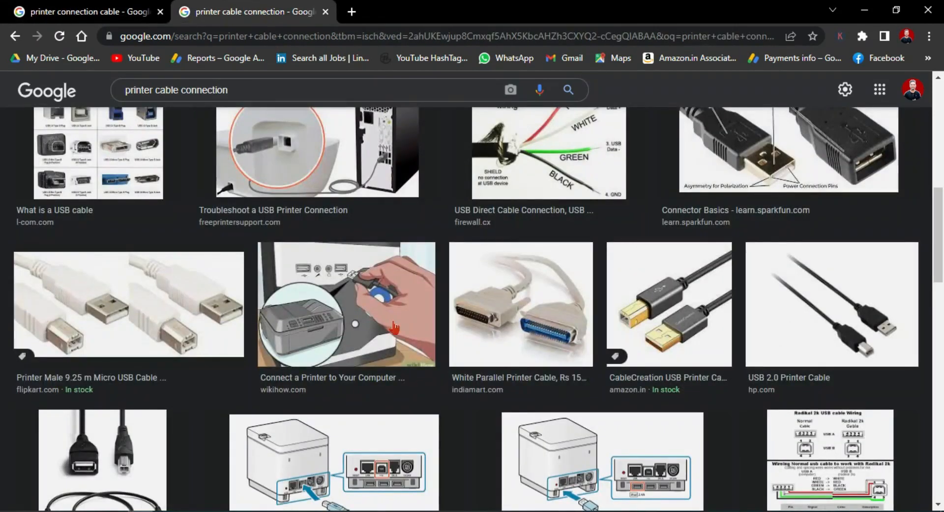
left_click(344, 293)
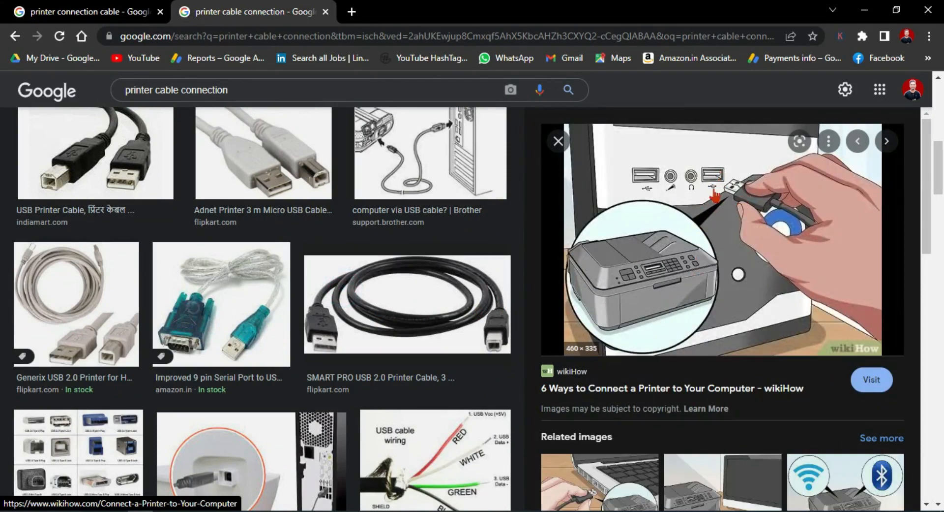
left_click(612, 495)
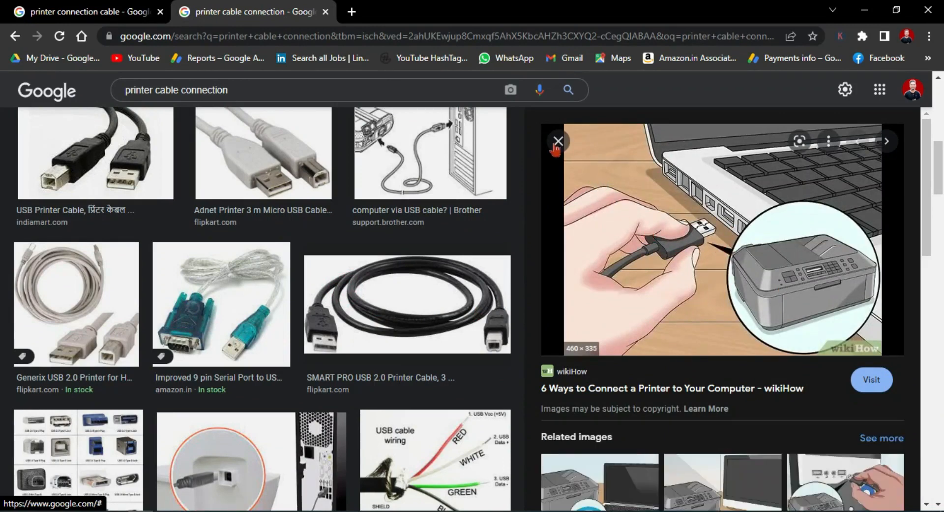
left_click(559, 142)
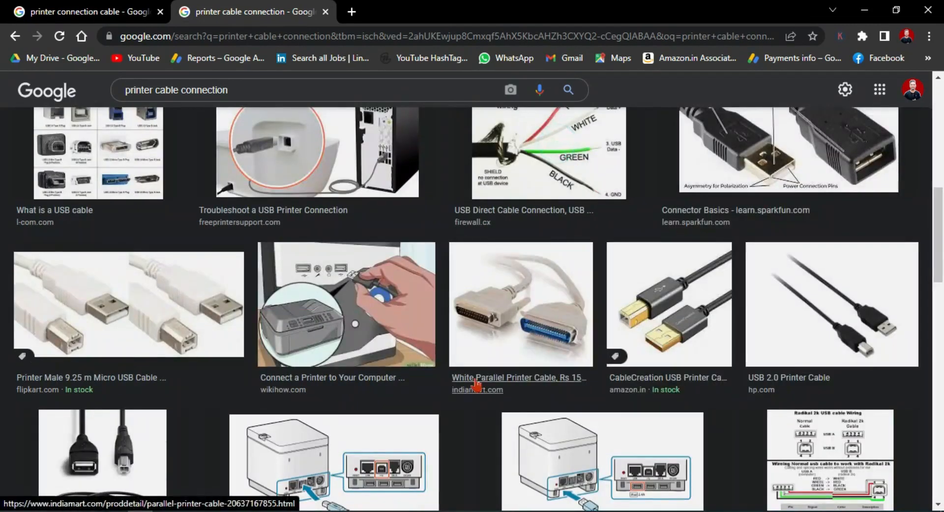
scroll(480, 379, "up", 4)
scroll(485, 368, "down", 4)
scroll(485, 369, "up", 6)
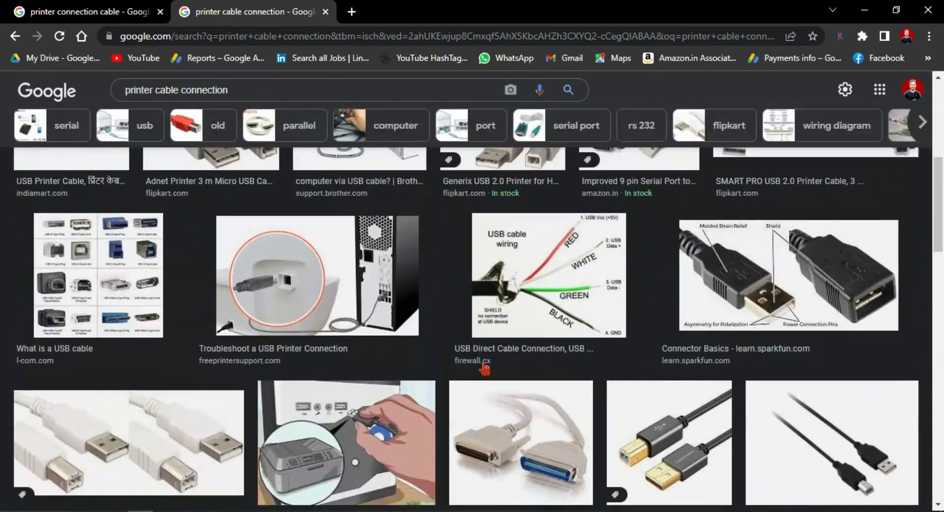
Step: Minimize the browser and open the devices and printers view of the Windows Control Panel
left_click(865, 10)
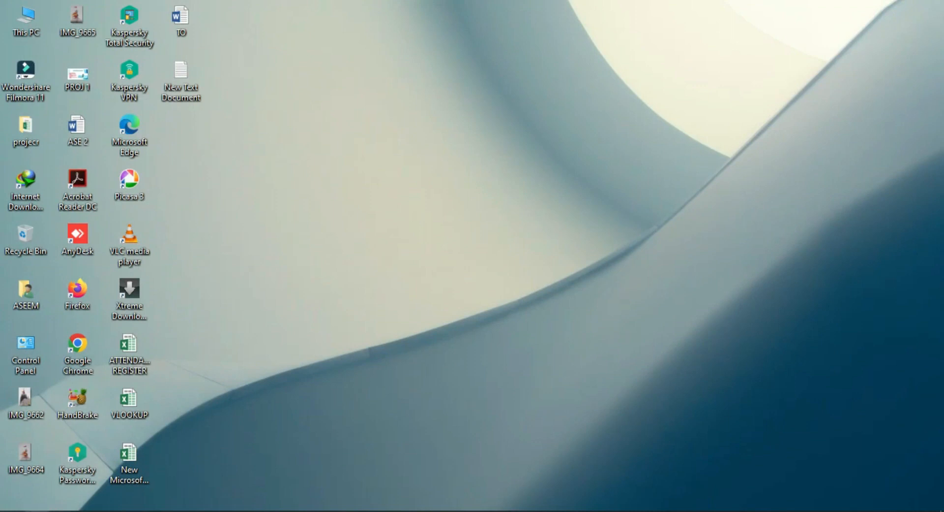
key("super+s")
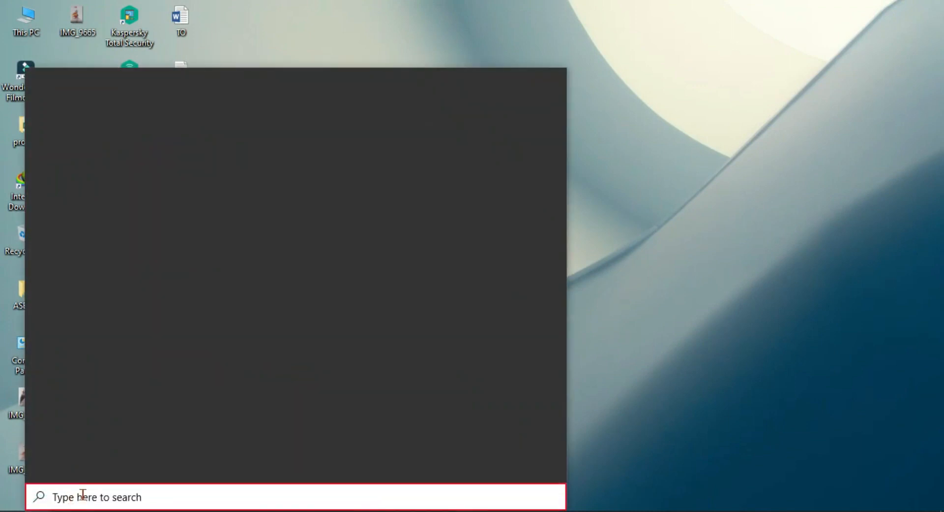
left_click(98, 491)
type("control panel")
key("Return")
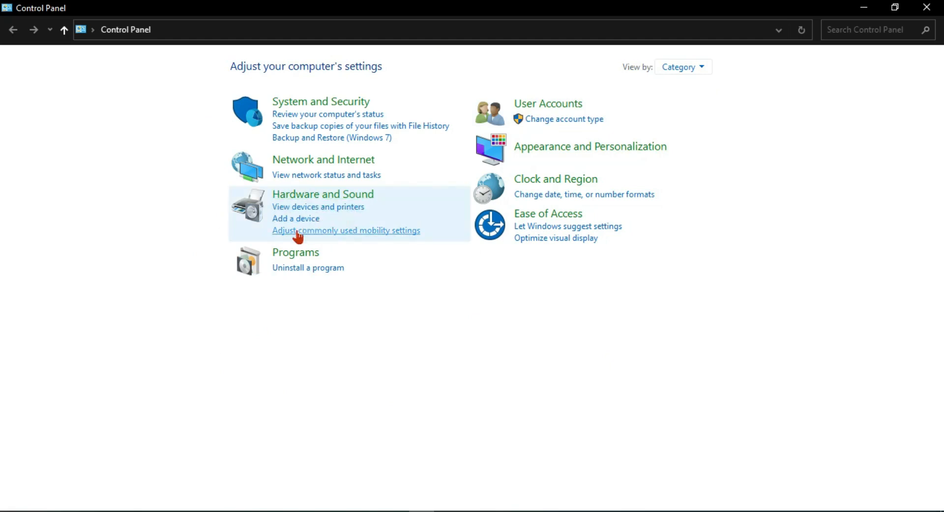
left_click(338, 210)
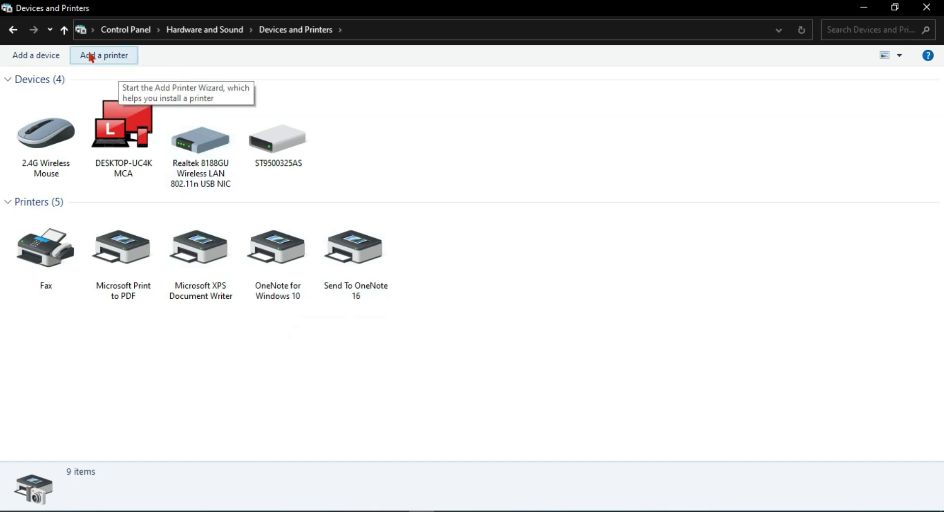
Step: Start and close the Add a printer device search, and bring up and dismiss the Send To OneNote 16 printer's available actions
left_click(108, 56)
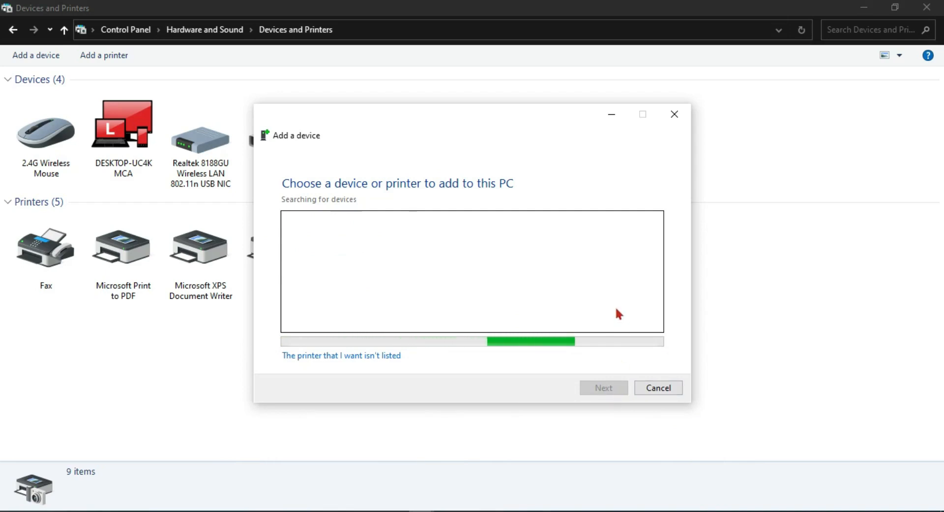
left_click(675, 115)
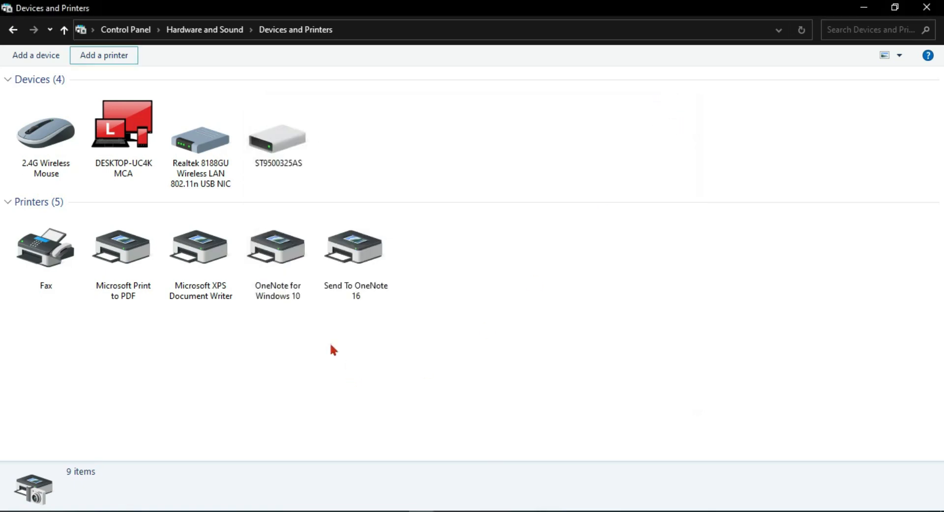
right_click(351, 271)
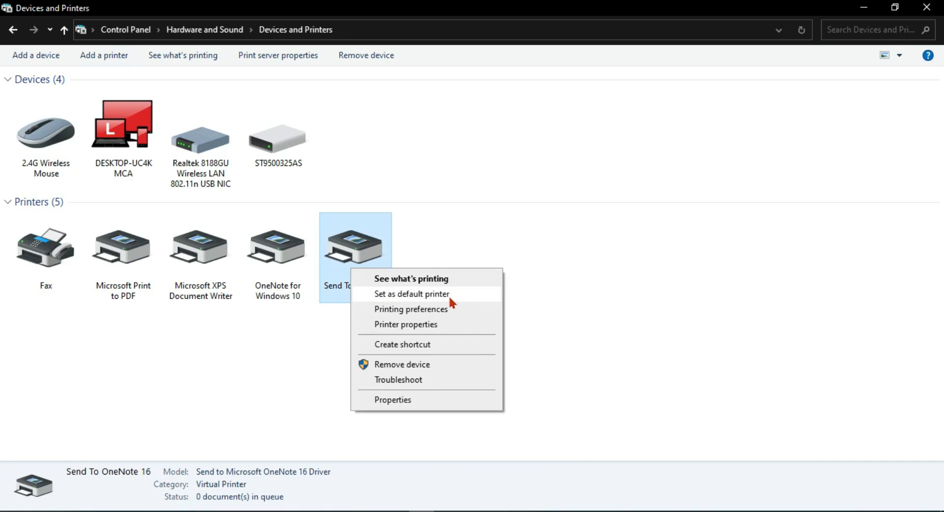
left_click(548, 317)
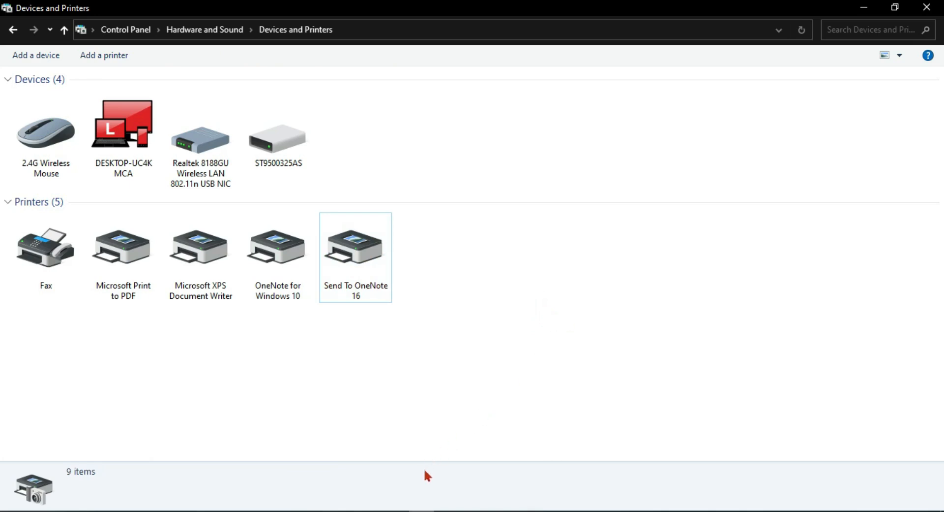
Step: Switch to Word to view the document named TO
left_click(398, 509)
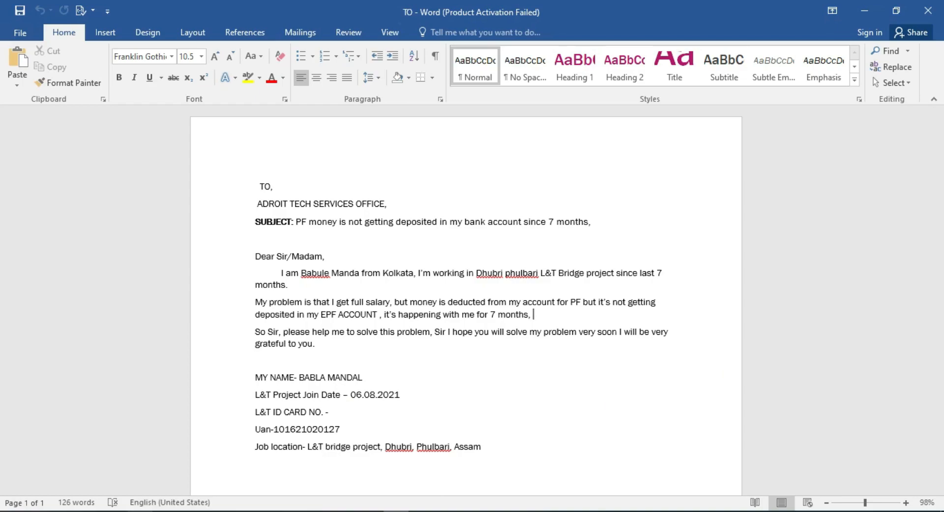
Step: Switch back to Chrome and open the bookmarked YouTube site in a new tab
mouse_move(140, 510)
left_click(140, 462)
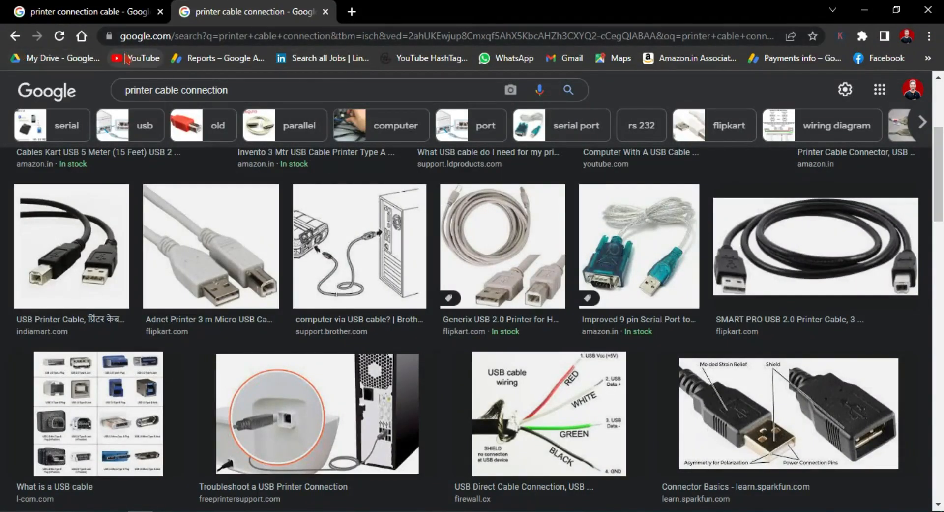
middle_click(144, 58)
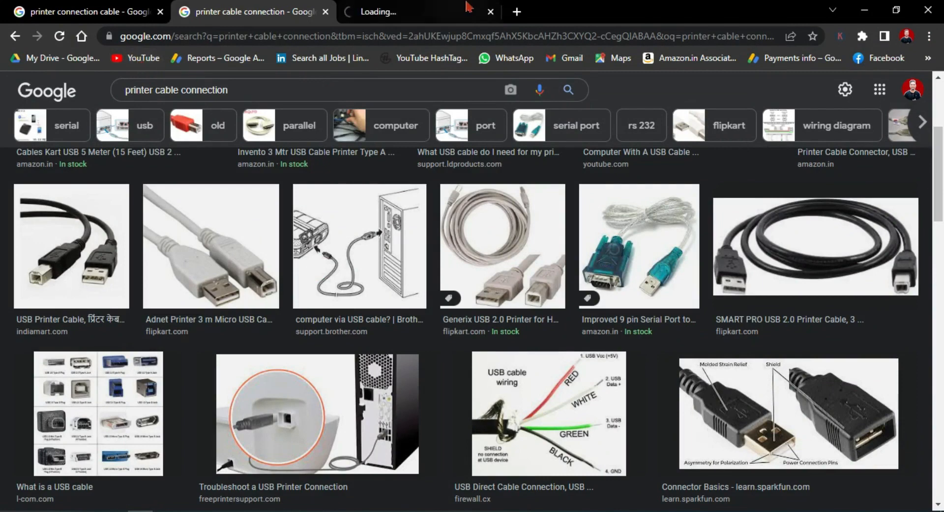
left_click(430, 14)
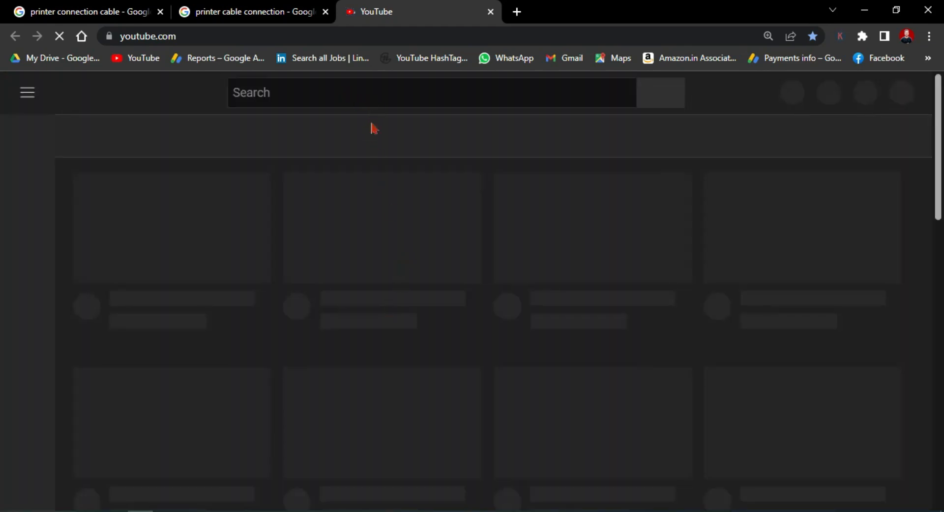
Step: Search YouTube for "excel full course technical aseem"
left_click(389, 91)
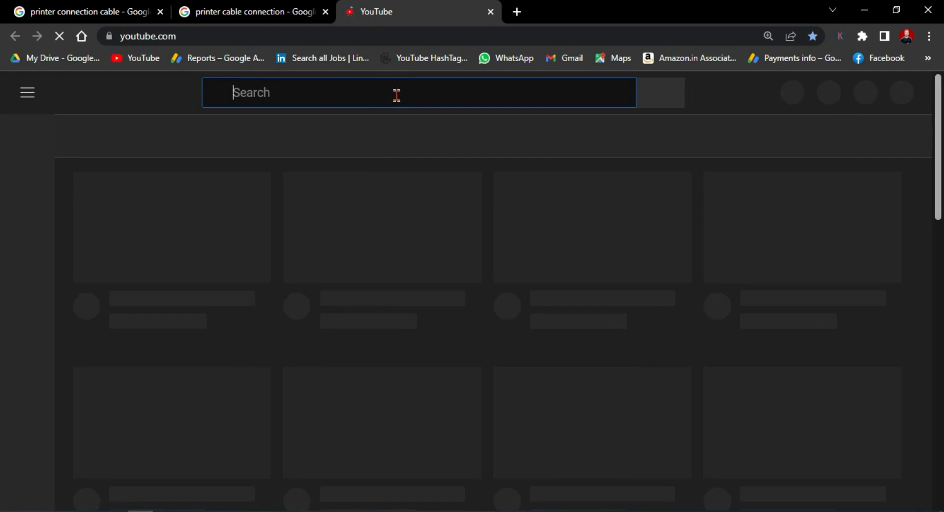
type("excel fu")
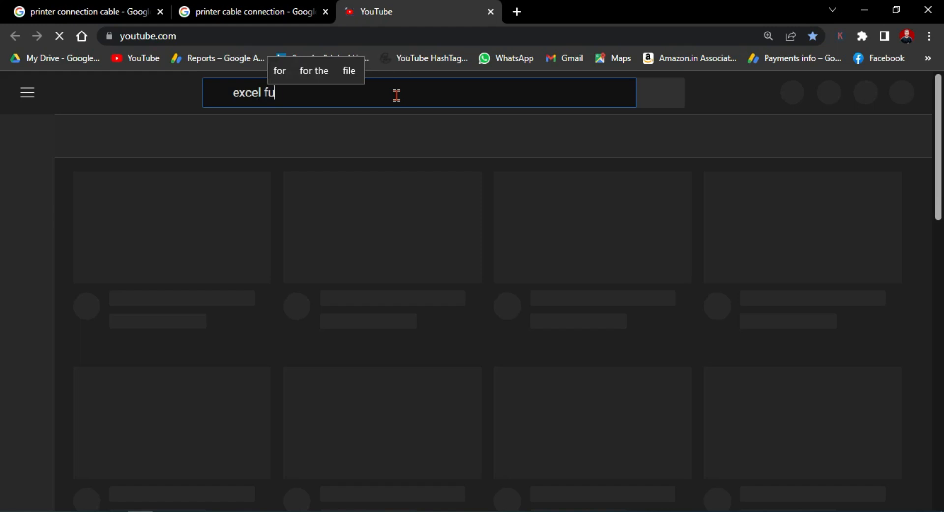
type("ll course")
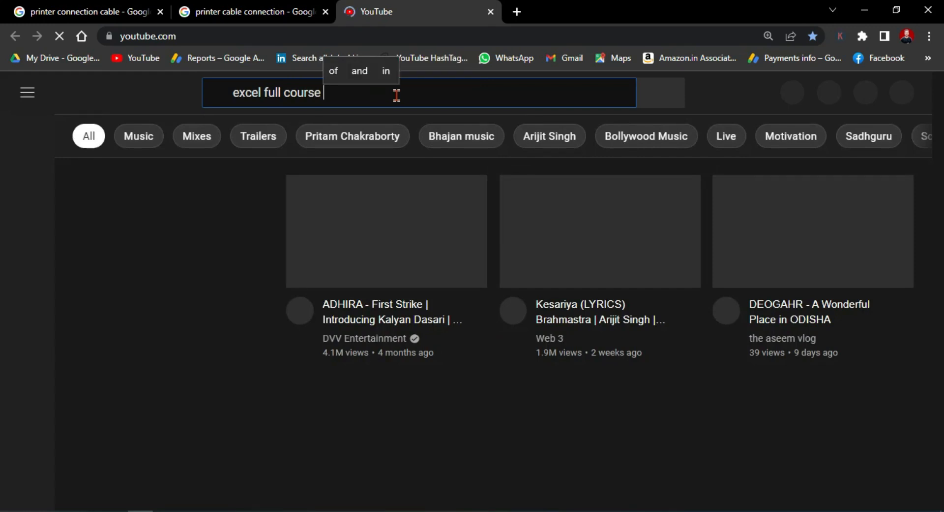
type(" techn")
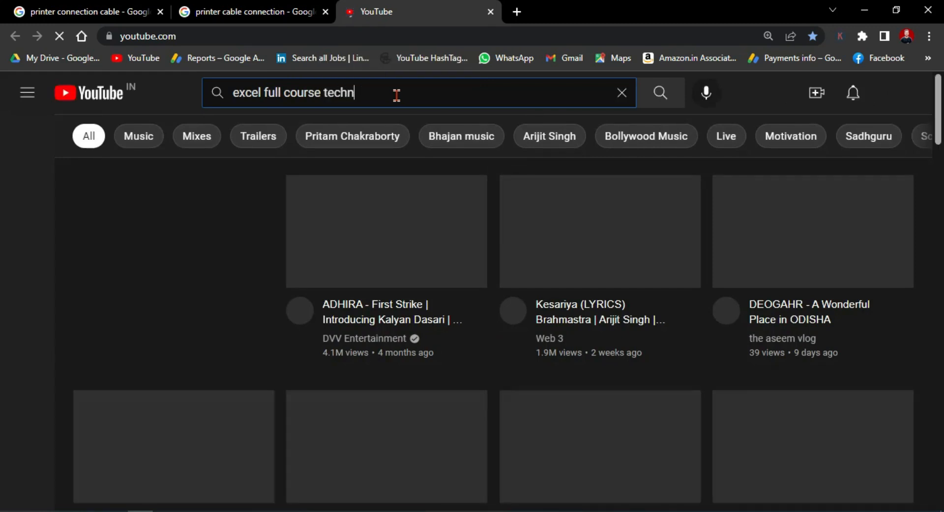
type("ical ")
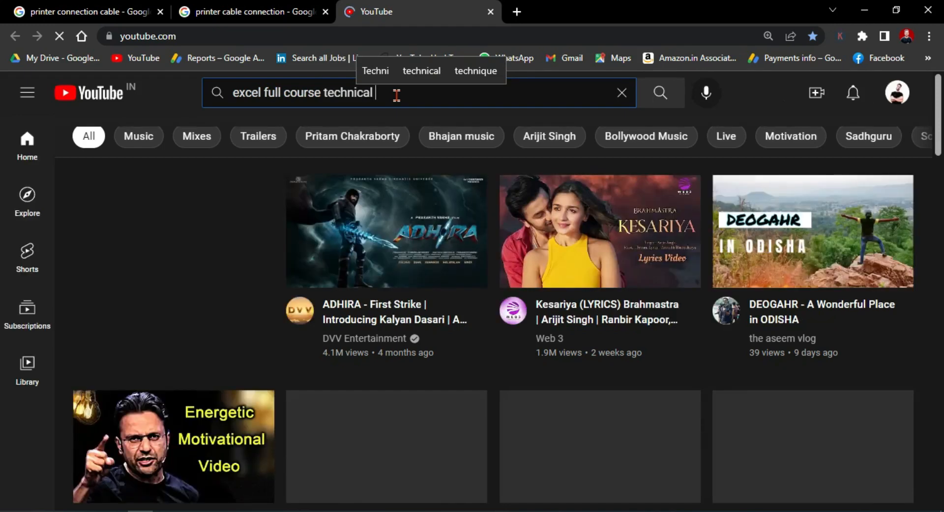
type("aseem")
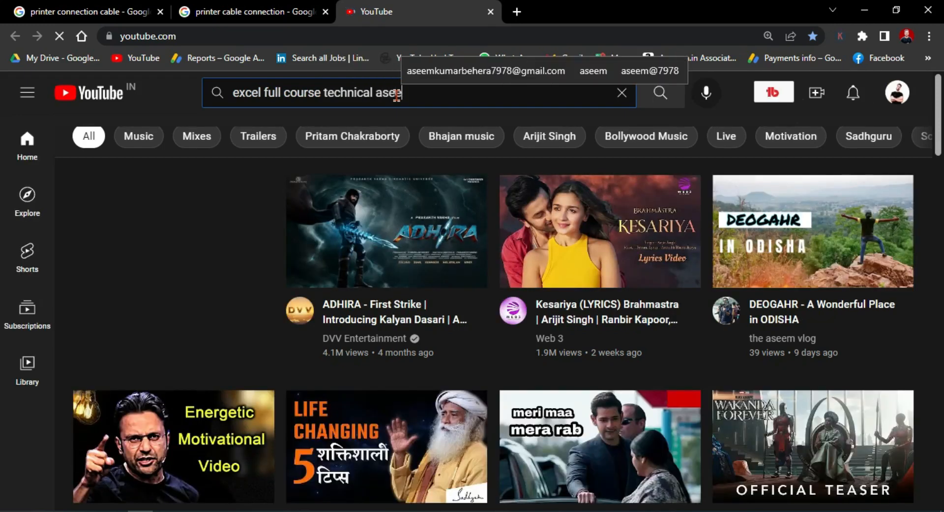
left_click(661, 97)
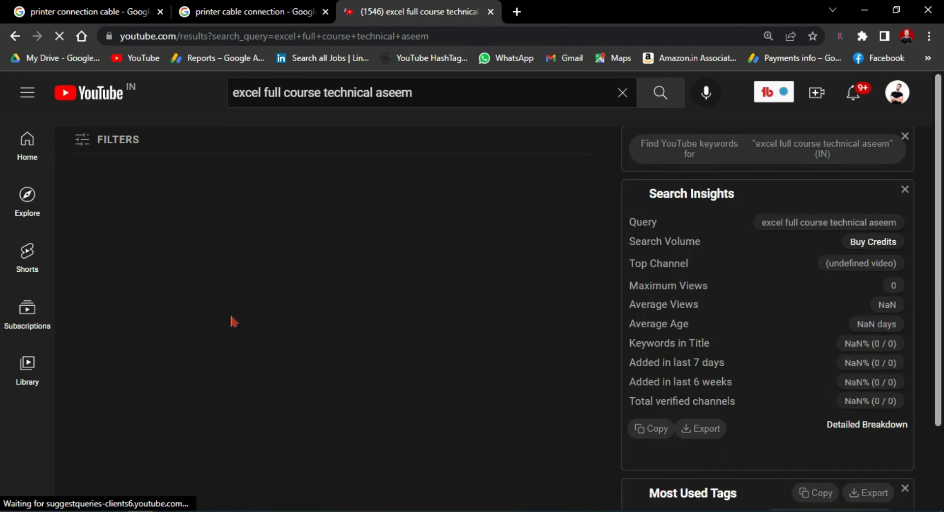
Step: Look through the search results for Excel full course videos and playlists from the Technical Aseem channel
scroll(291, 278, "down", 5)
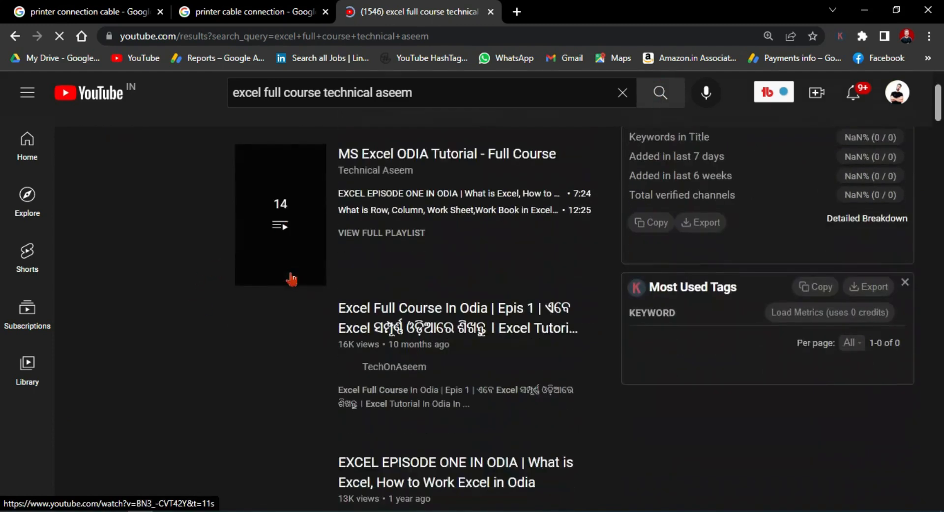
scroll(292, 278, "down", 1)
scroll(280, 352, "up", 5)
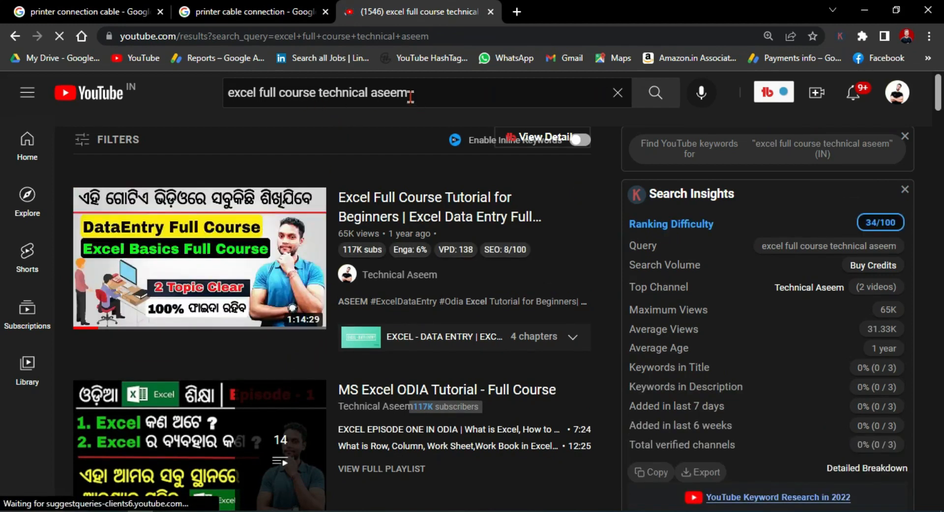
scroll(299, 450, "down", 8)
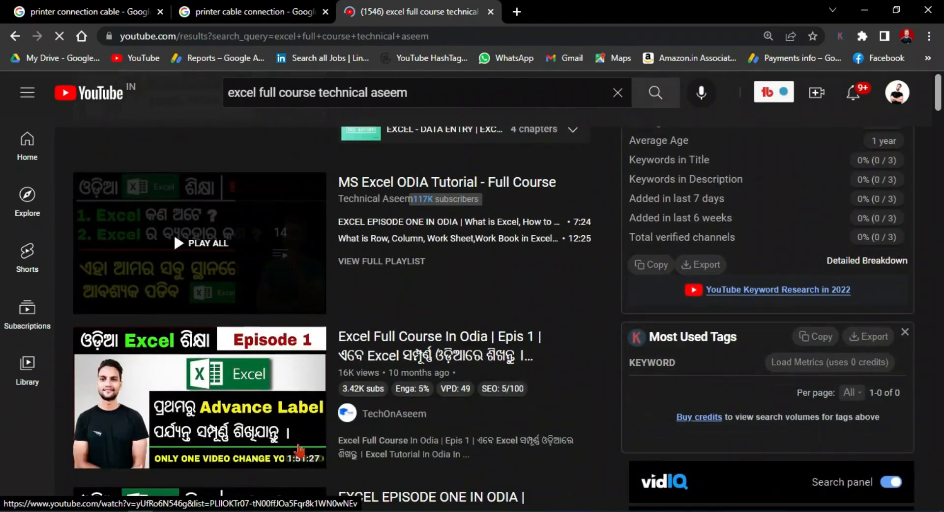
scroll(298, 450, "down", 7)
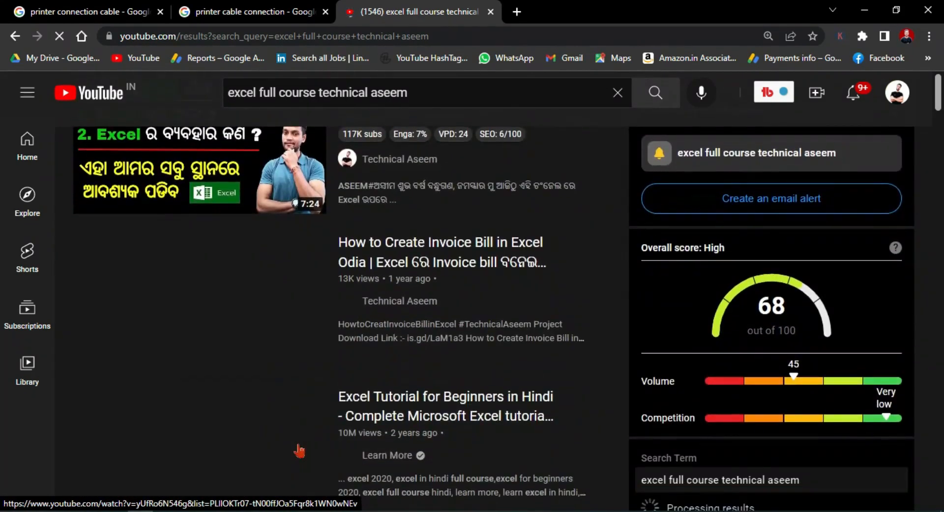
scroll(300, 451, "down", 1)
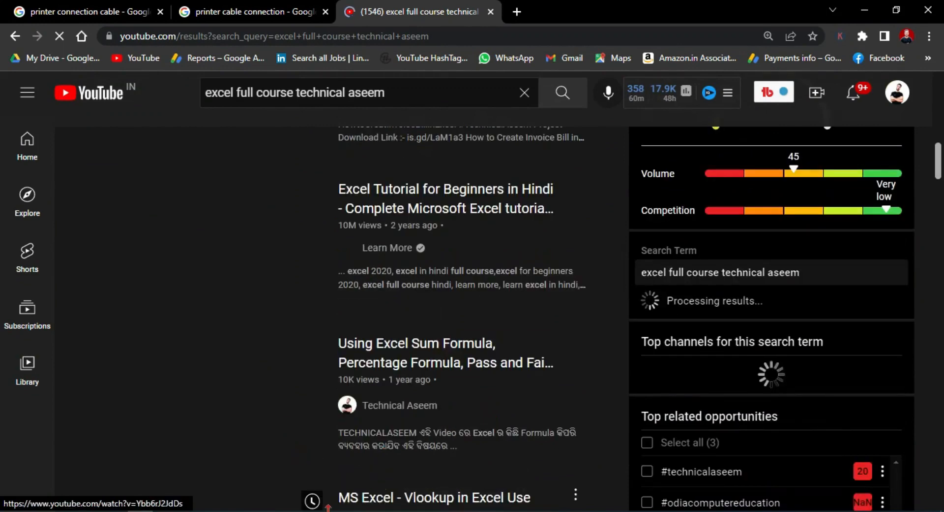
scroll(348, 465, "down", 2)
scroll(350, 463, "up", 4)
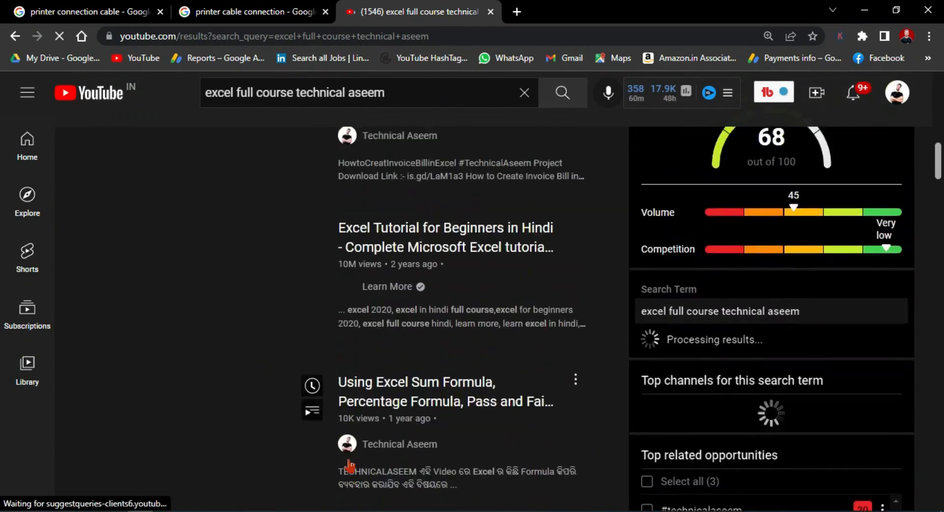
scroll(352, 460, "up", 8)
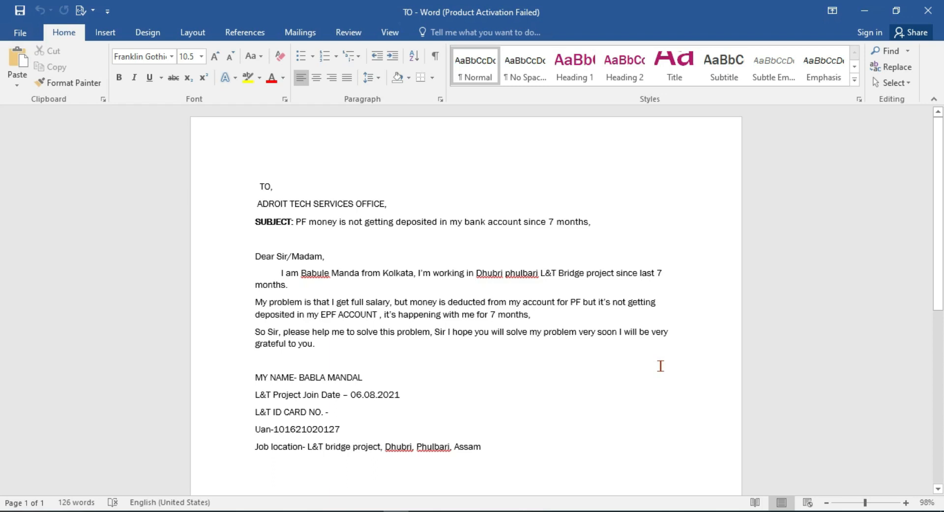
Step: Bring up the print settings for the TO document in Word and set the number of copies to 2
key("ctrl+p")
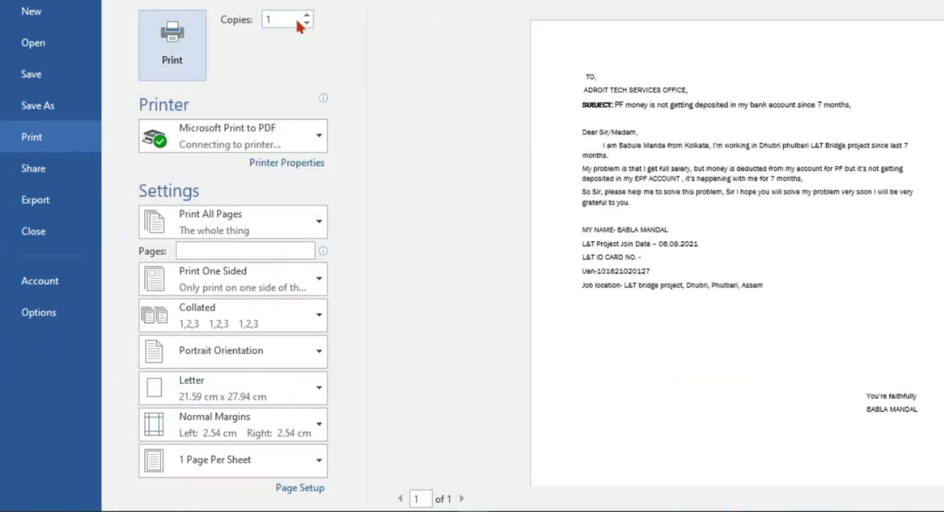
left_click(306, 18)
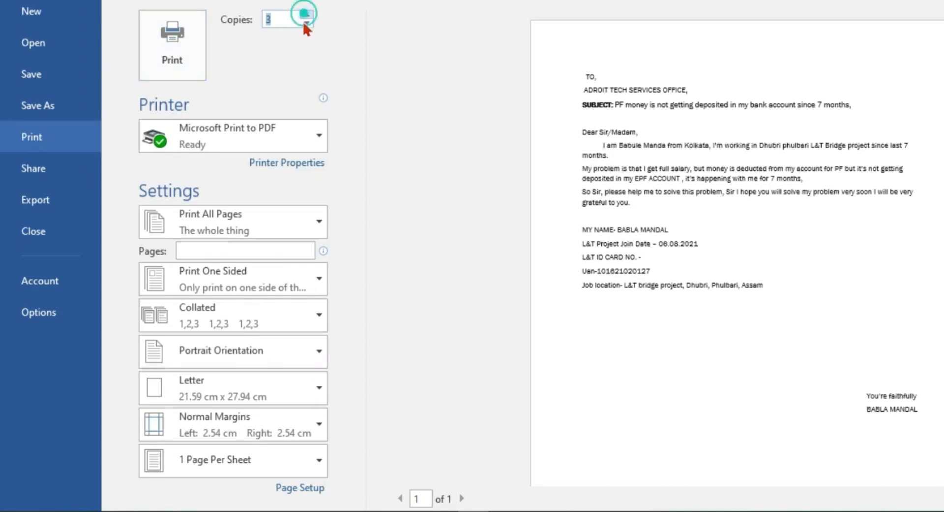
left_click(305, 17)
left_click(304, 16)
Step: View the list of available printers and the choices for which pages of the document get printed
left_click(309, 138)
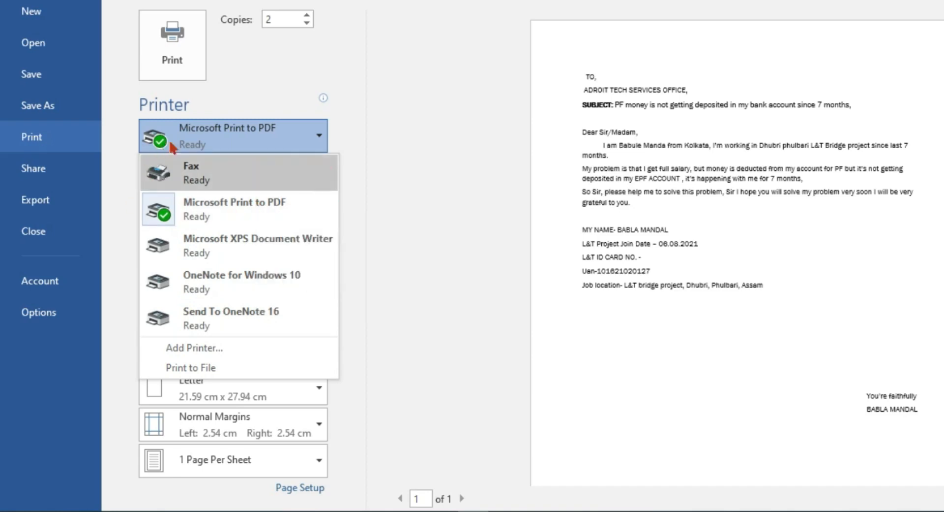
left_click(229, 147)
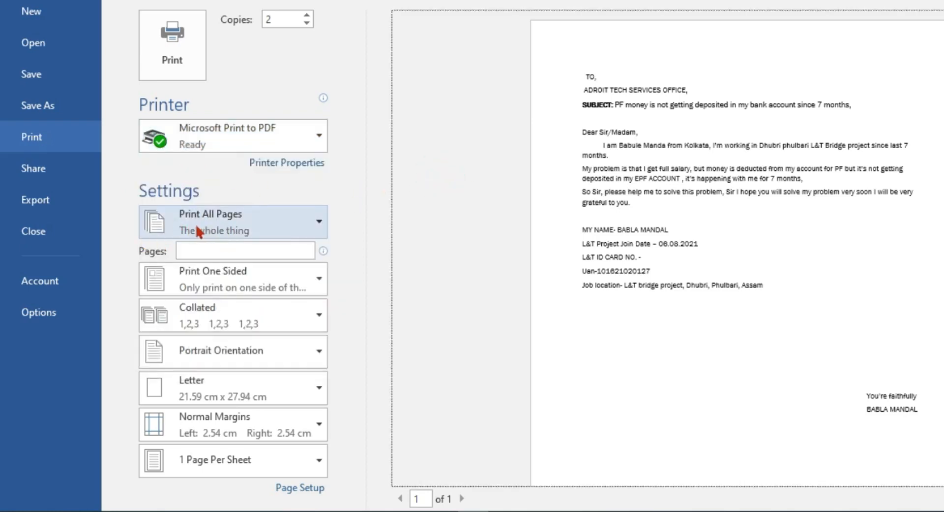
left_click(306, 217)
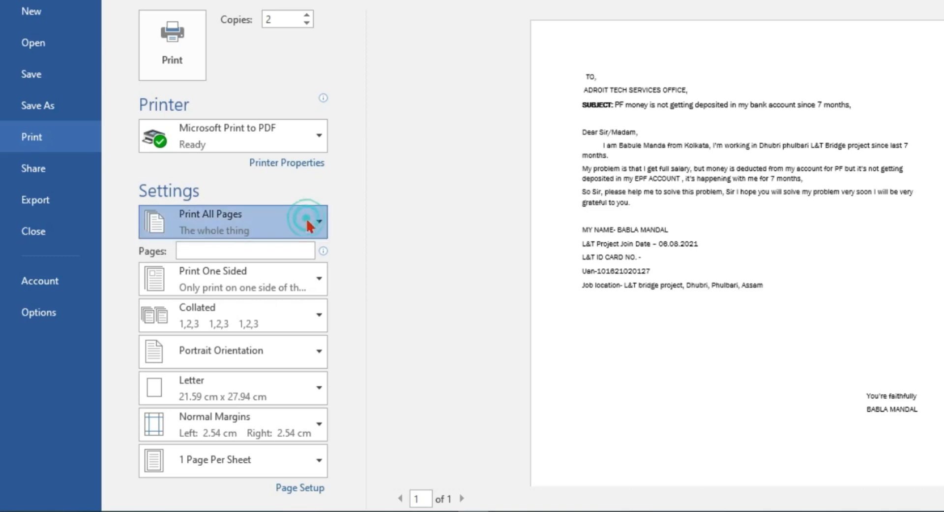
left_click(470, 292)
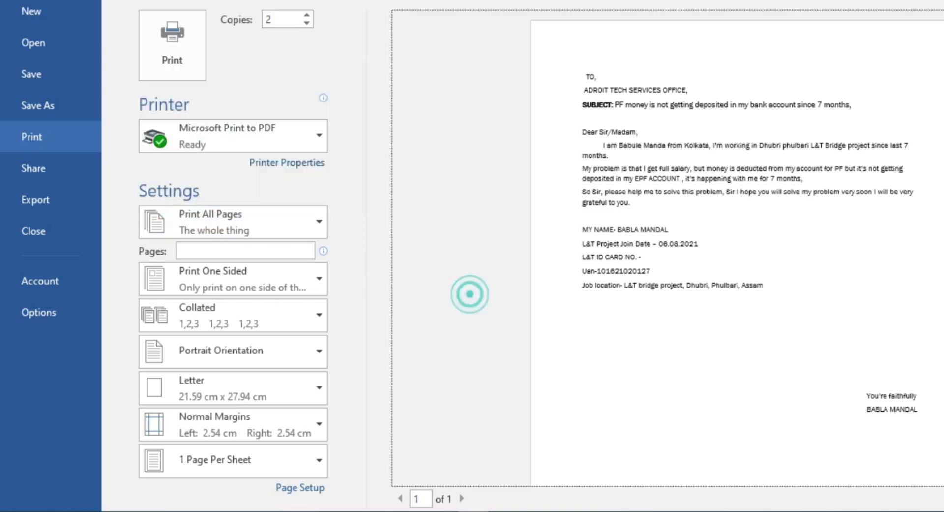
left_click(316, 225)
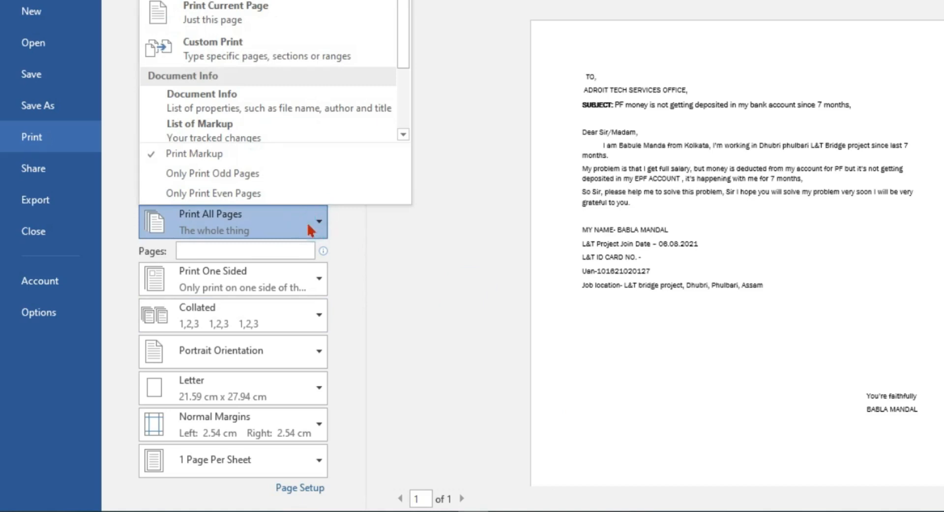
left_click(424, 249)
Step: Enter 1,3 as a custom page range for printing and clear the entry again
left_click(232, 249)
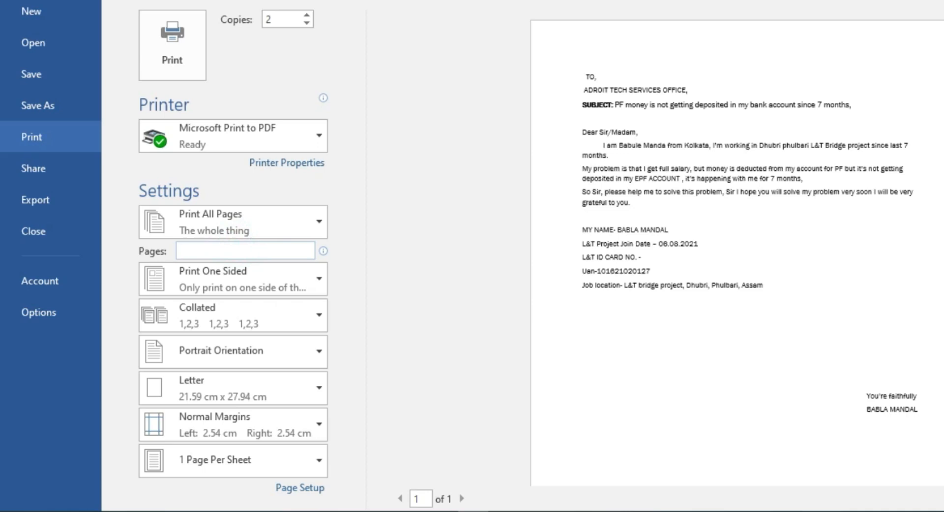
type("1,")
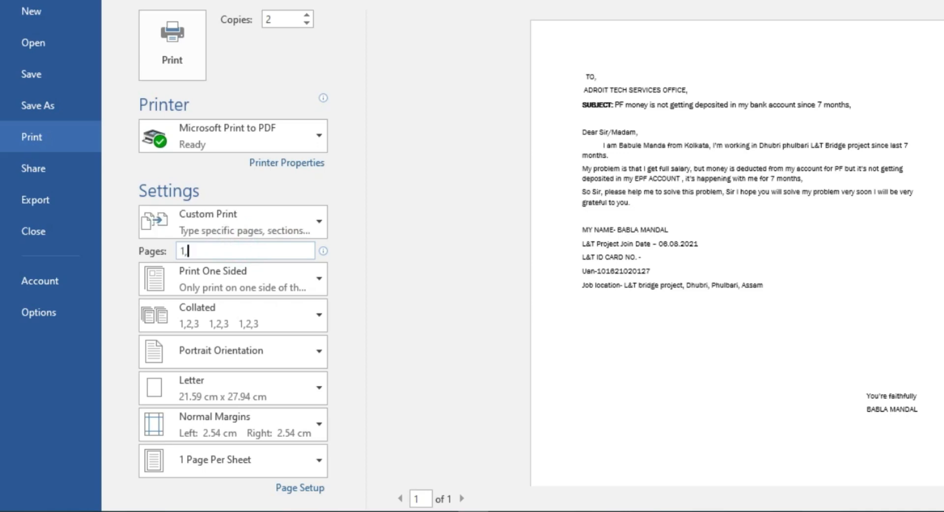
type("3")
key("BackSpace")
key("BackSpace")
key("BackSpace")
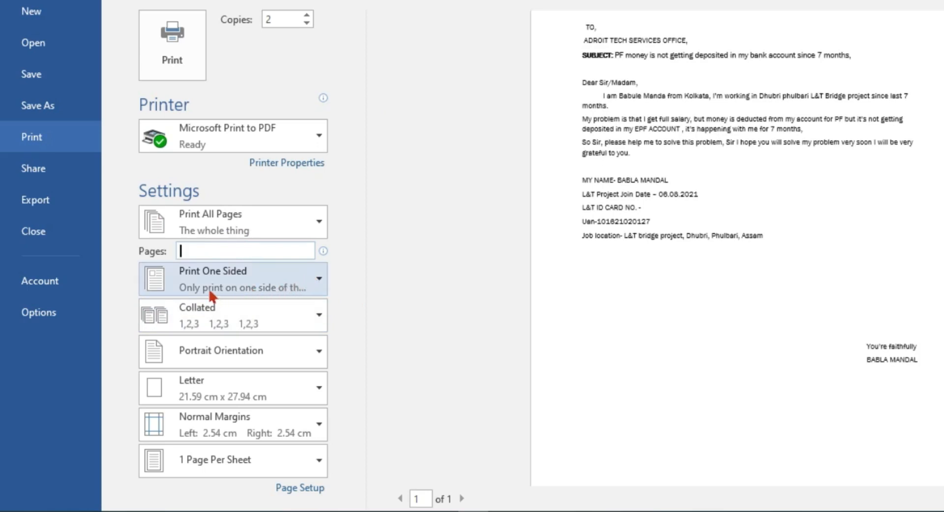
Step: Look over the one-sided and two-sided printing choices and set the document to Manually Print on Both Sides
left_click(287, 289)
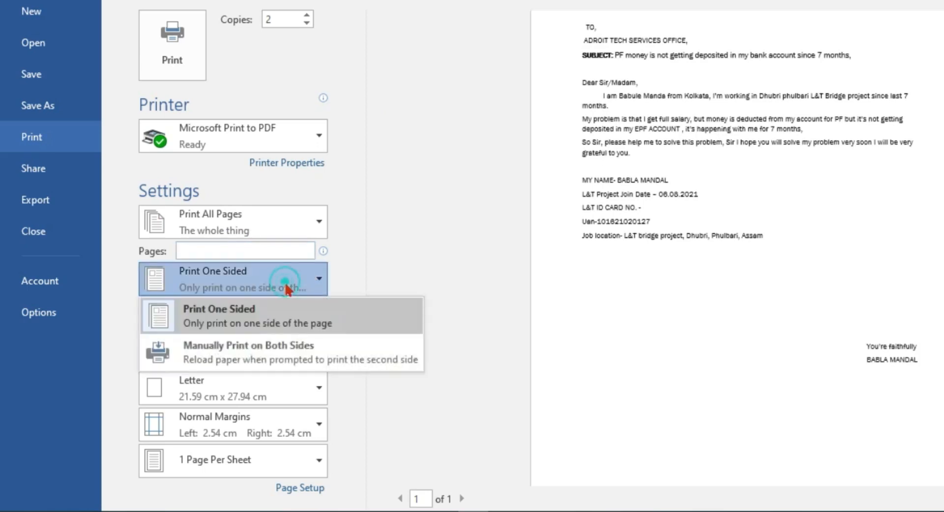
left_click(331, 271)
left_click(388, 269)
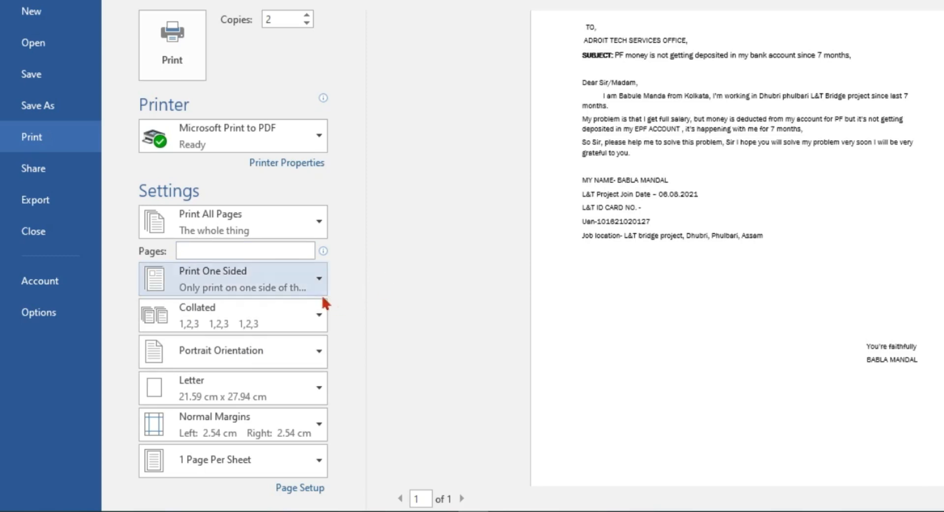
left_click(309, 278)
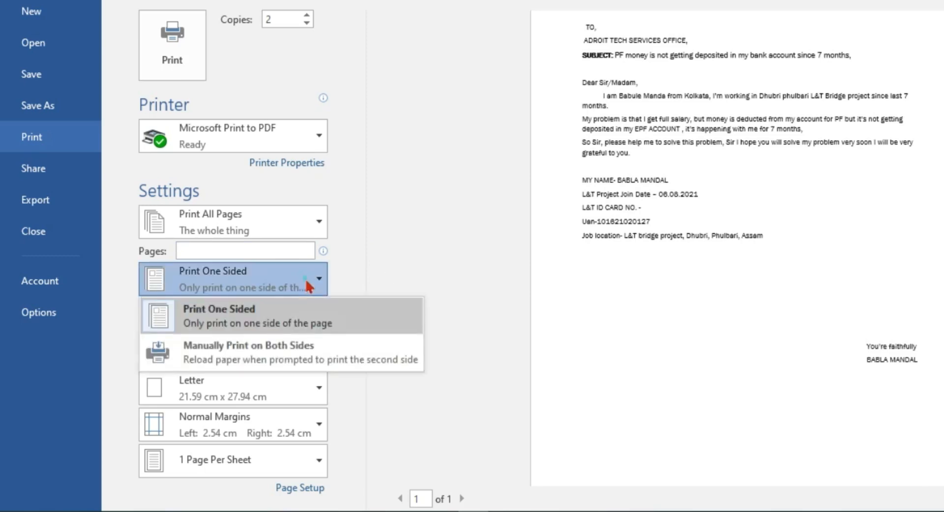
left_click(313, 346)
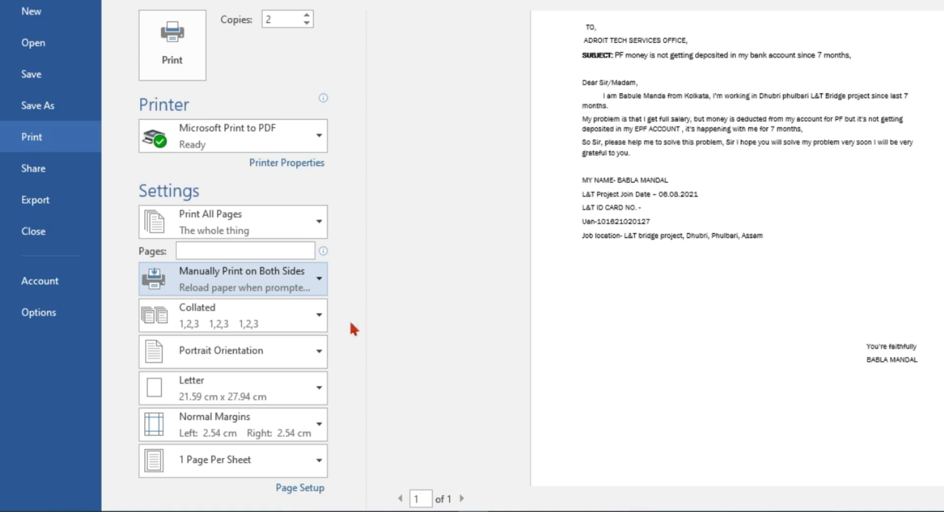
Step: View the collation choices and the page orientation choices for the print job
left_click(314, 317)
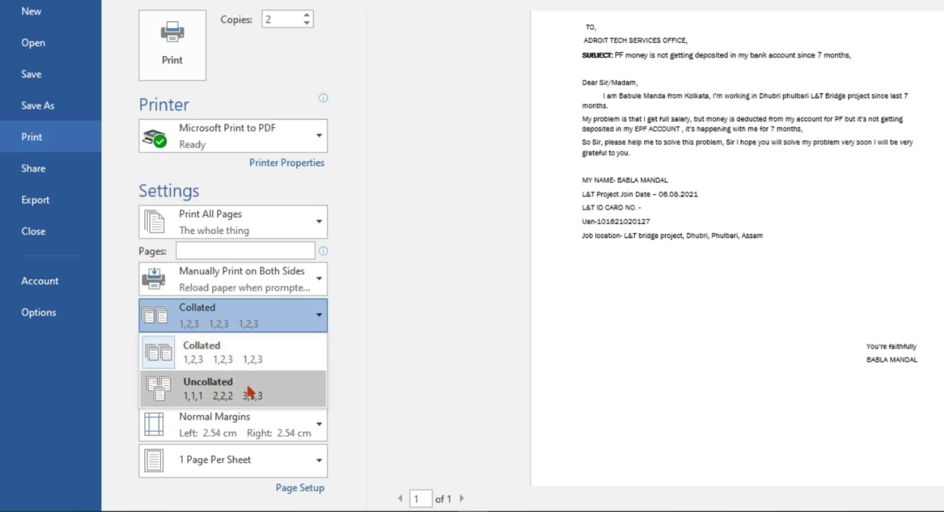
left_click(406, 351)
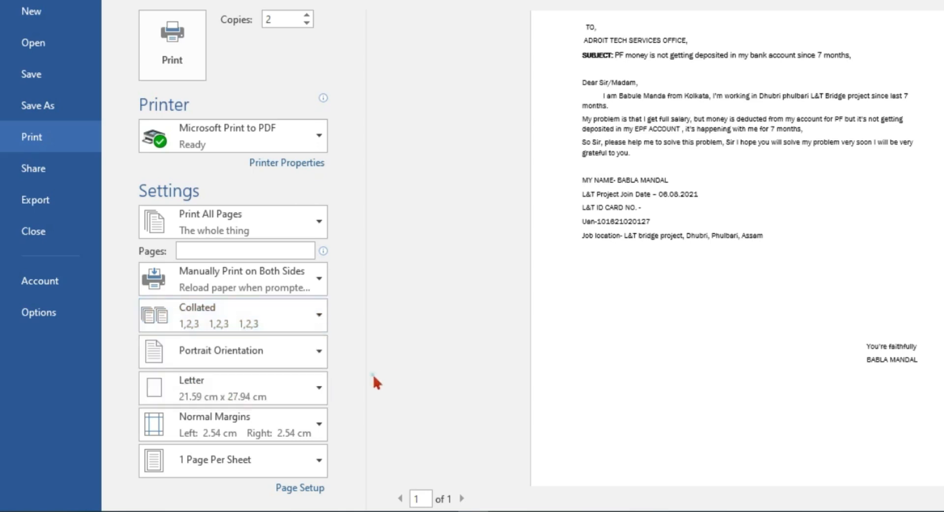
left_click(315, 351)
left_click(405, 339)
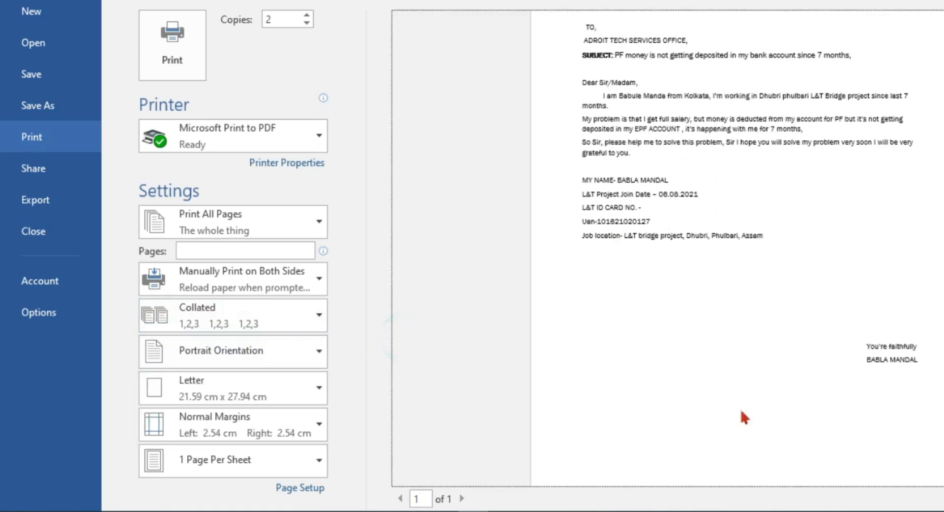
Step: Switch the page orientation to landscape and back to portrait twice to compare the print preview
left_click(315, 352)
left_click(199, 415)
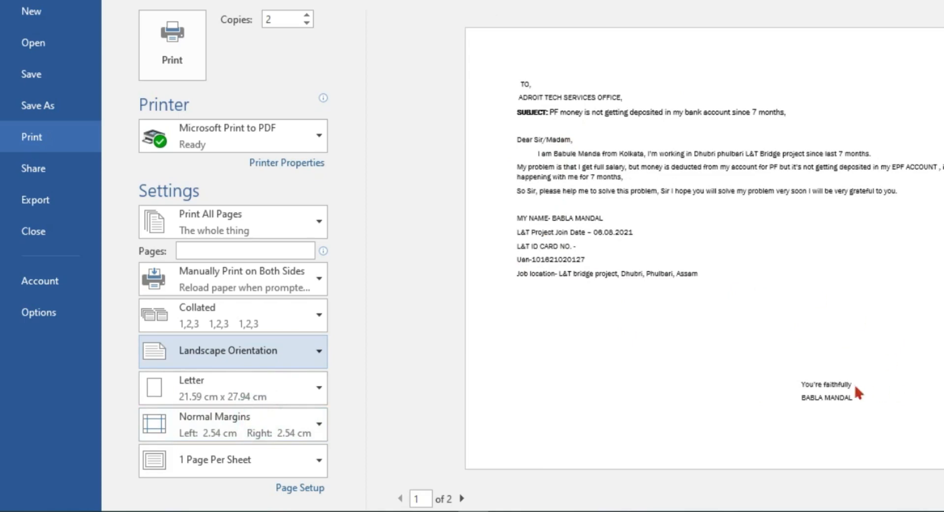
left_click(316, 352)
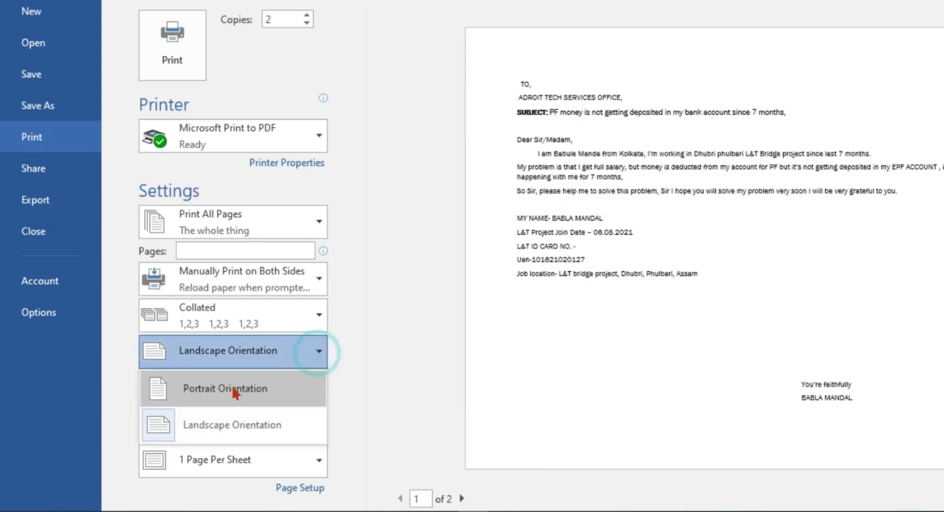
left_click(294, 389)
left_click(293, 346)
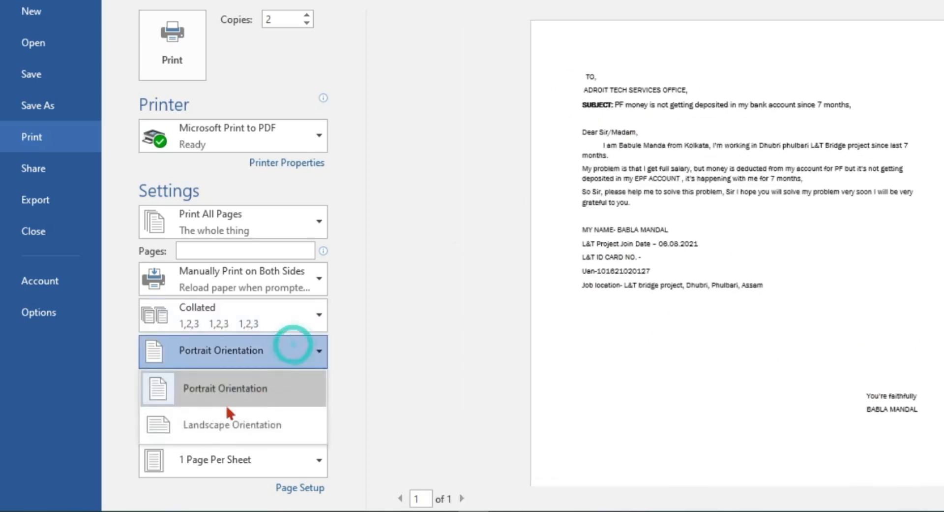
left_click(219, 421)
left_click(310, 351)
left_click(212, 387)
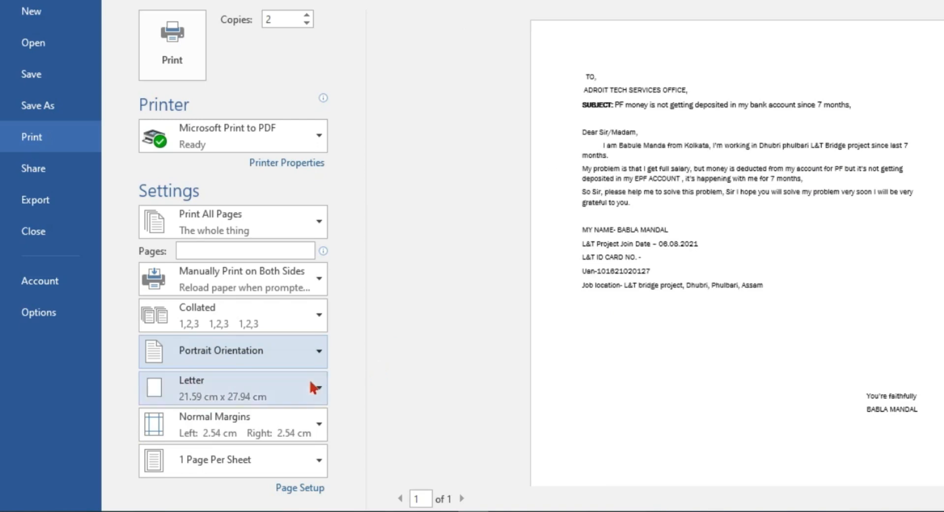
Step: Look over the paper size choices for the print job, leaving Letter selected
left_click(318, 399)
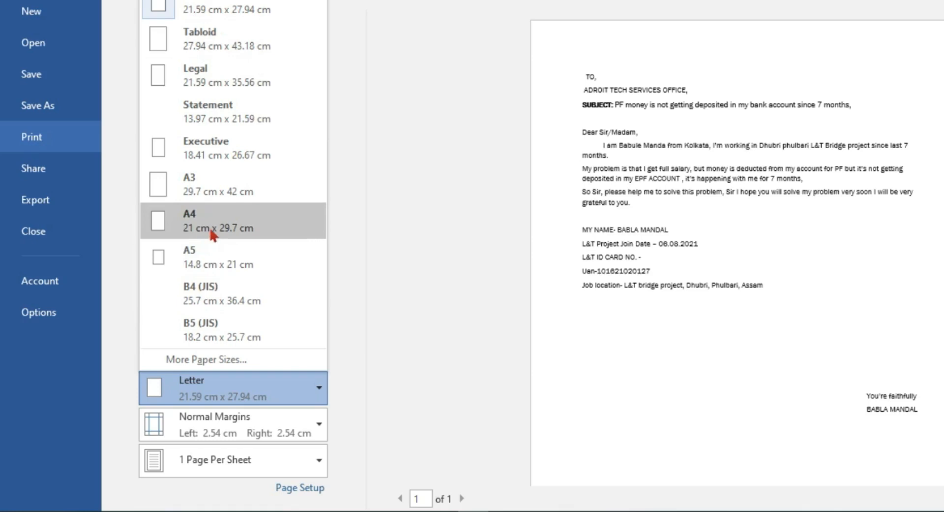
key("Escape")
left_click(414, 236)
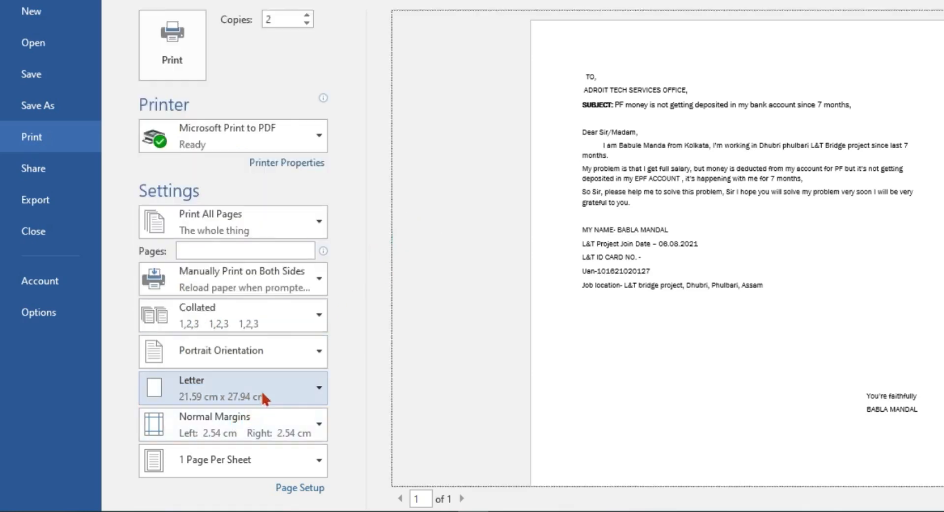
left_click(276, 397)
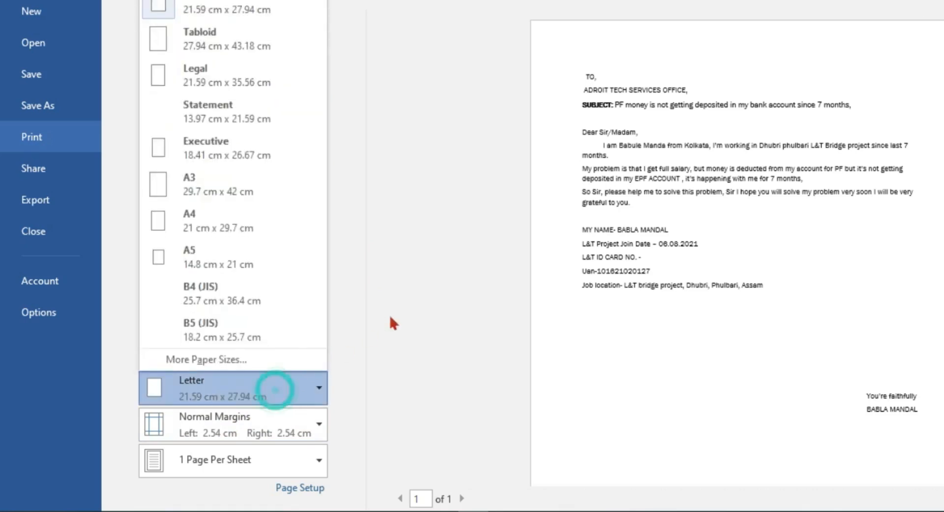
left_click(386, 312)
Step: Set the margins to Narrow to compare the print preview and return them to Normal
left_click(254, 427)
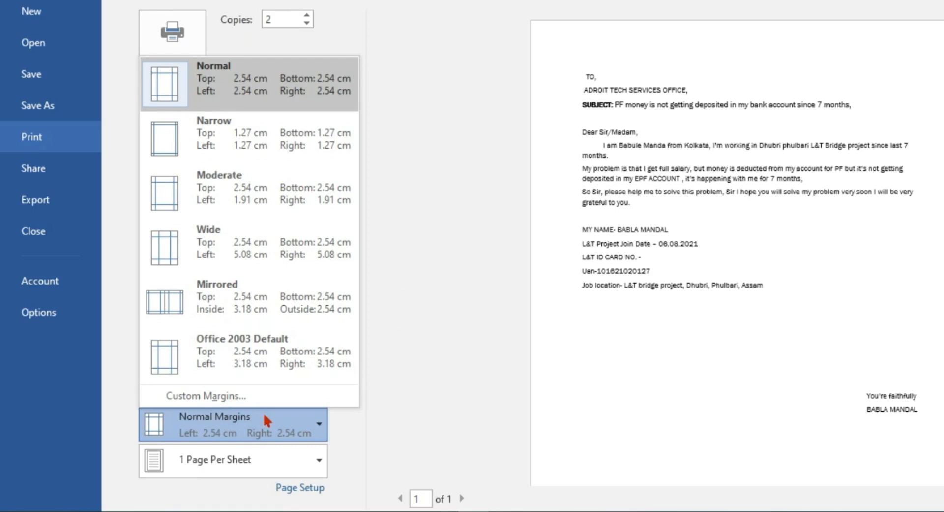
left_click(252, 143)
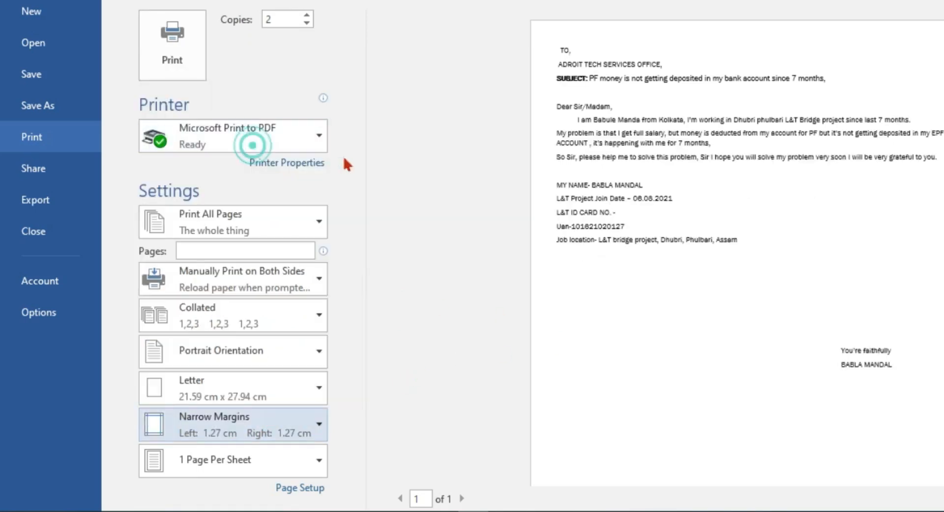
left_click(310, 432)
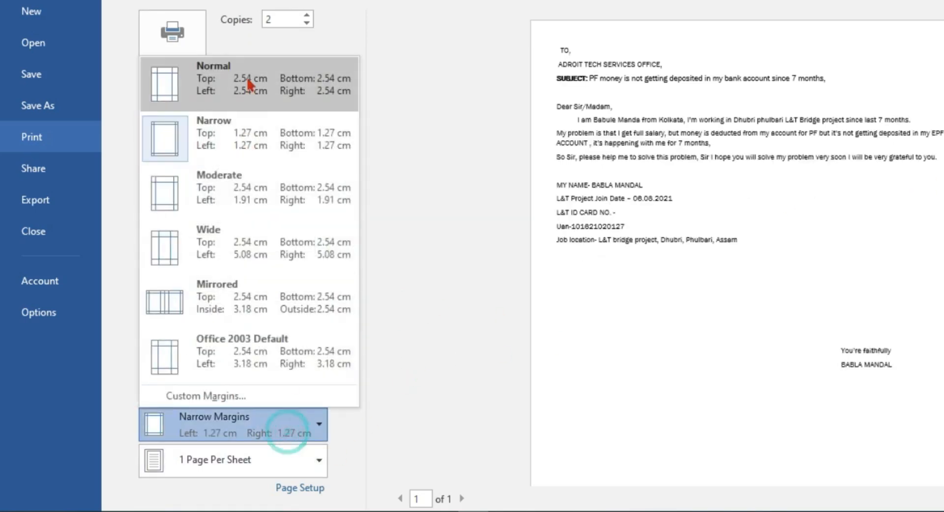
left_click(247, 76)
Step: Preview the Moderate, Wide and Mirrored margins in turn and set the document to Office 2003 Default margins
left_click(303, 428)
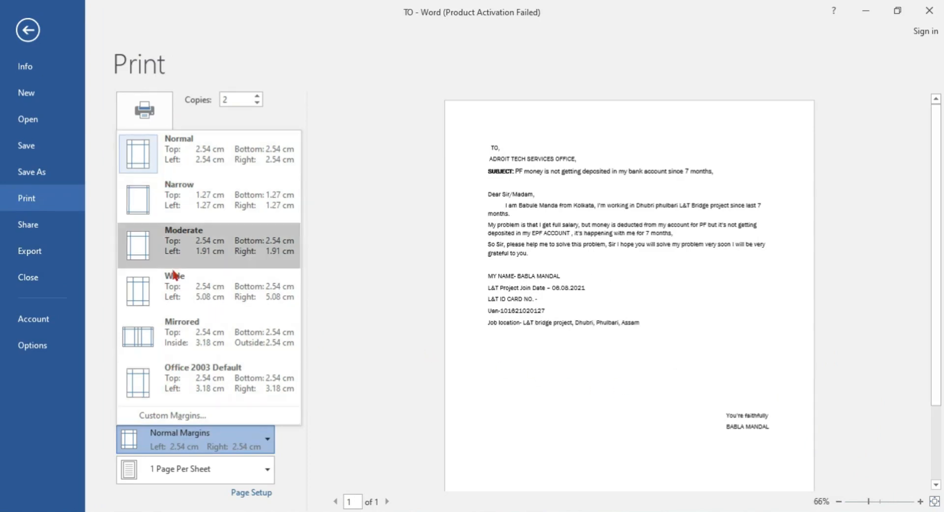
key("Escape")
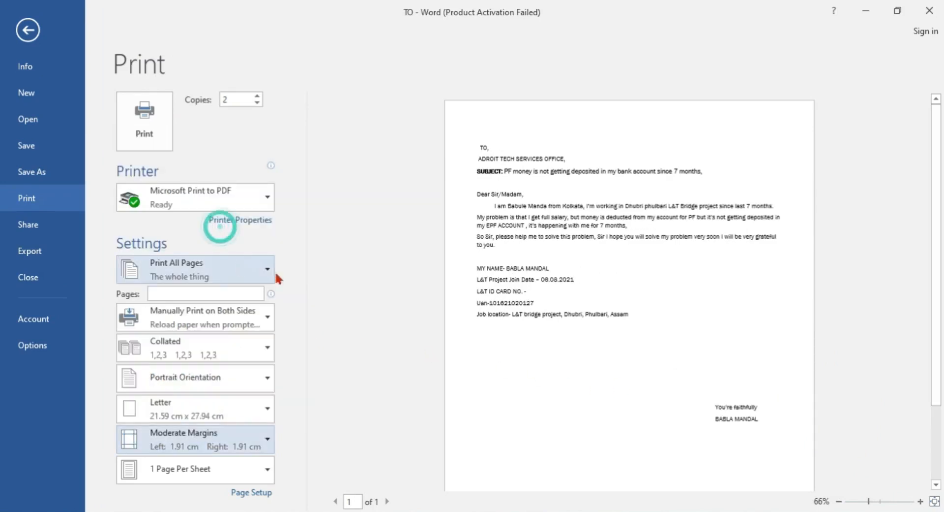
left_click(153, 445)
key("Escape")
key("Down")
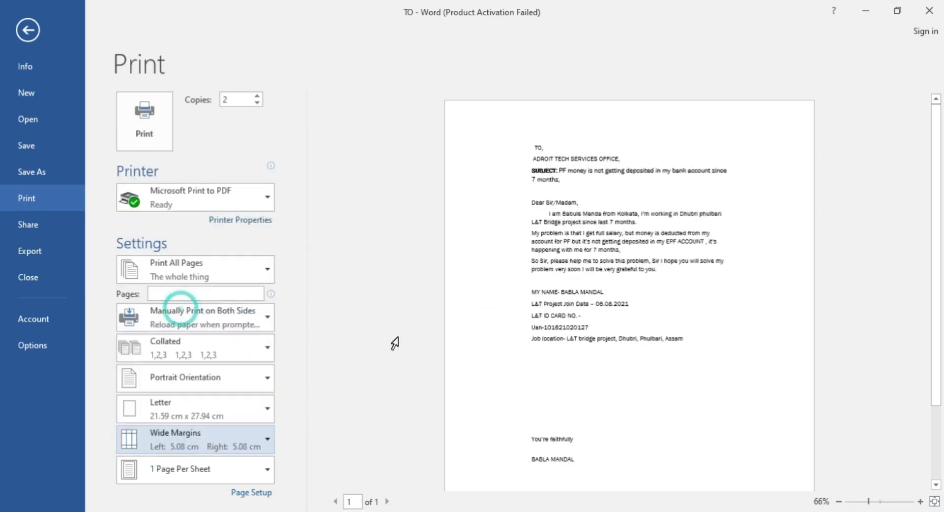
left_click(213, 445)
left_click(213, 352)
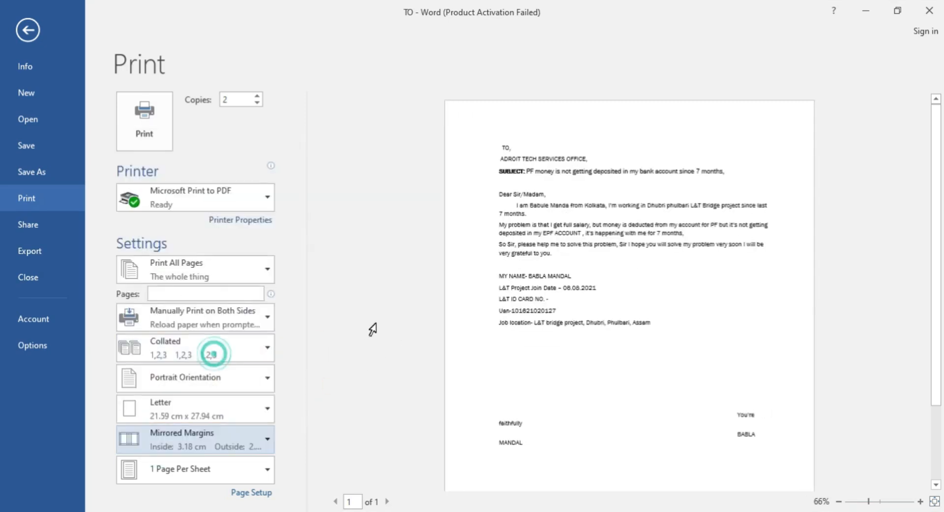
left_click(204, 433)
left_click(206, 388)
left_click(350, 336)
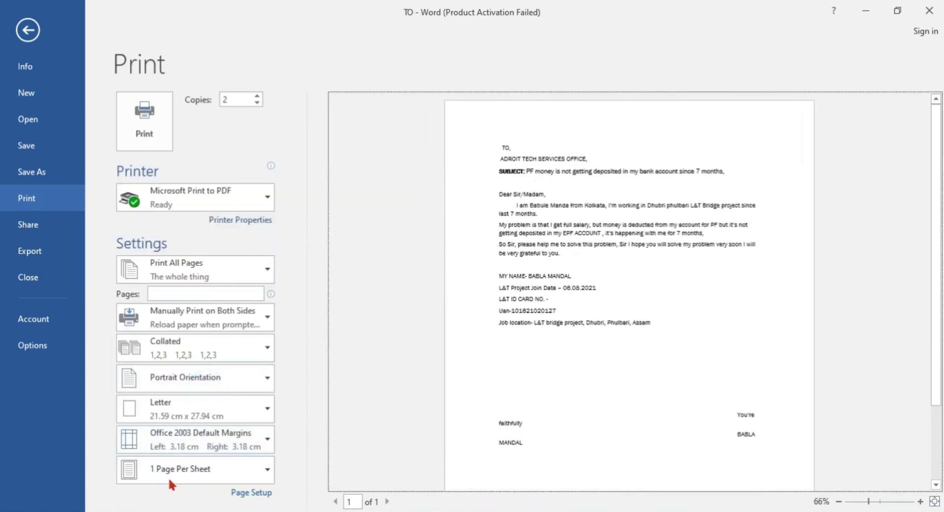
Step: Try printing 2 pages per sheet and set the print job to 4 Pages Per Sheet
left_click(219, 470)
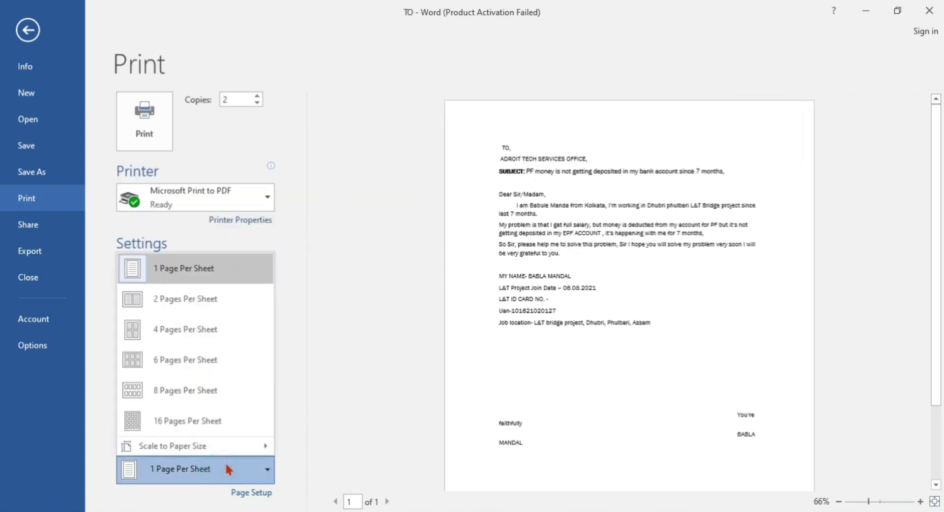
left_click(204, 306)
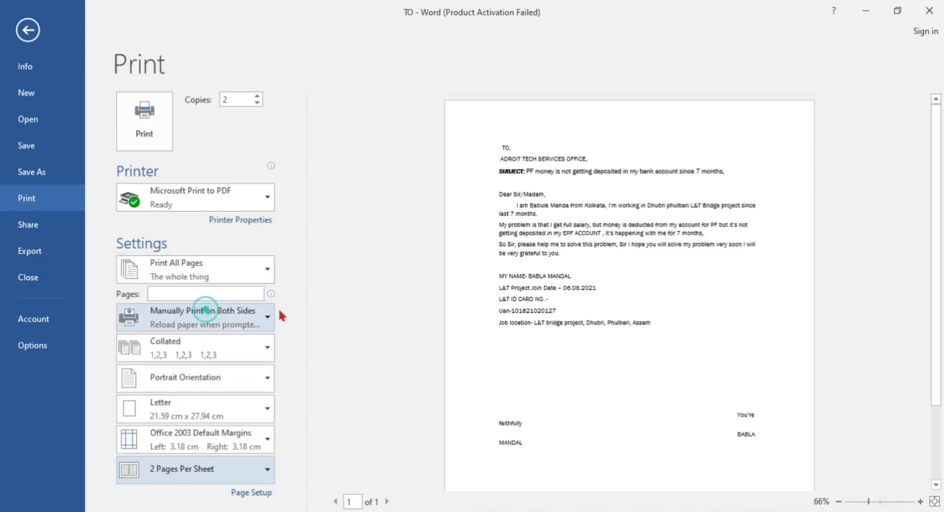
left_click(257, 474)
left_click(224, 334)
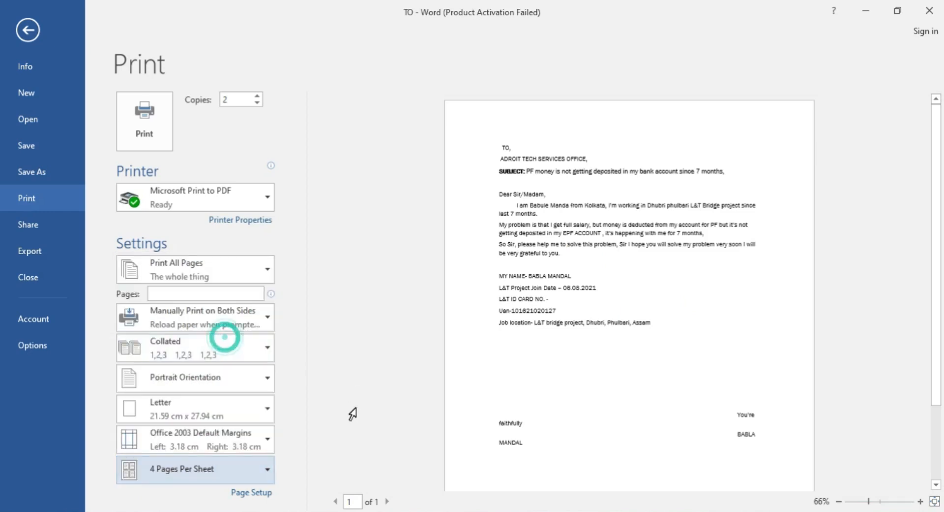
Step: Open Page Setup and look over the margin, orientation and multiple-page choices
left_click(254, 492)
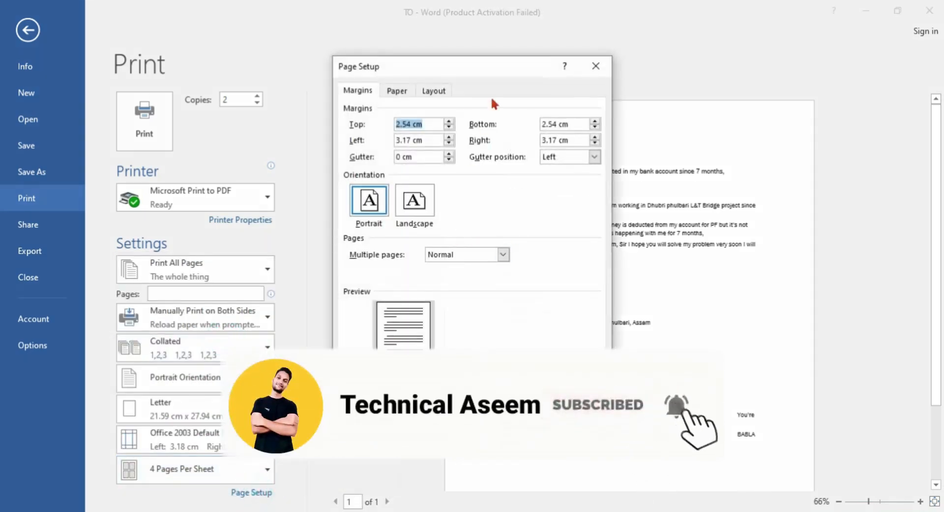
left_click_drag(493, 65, 528, 61)
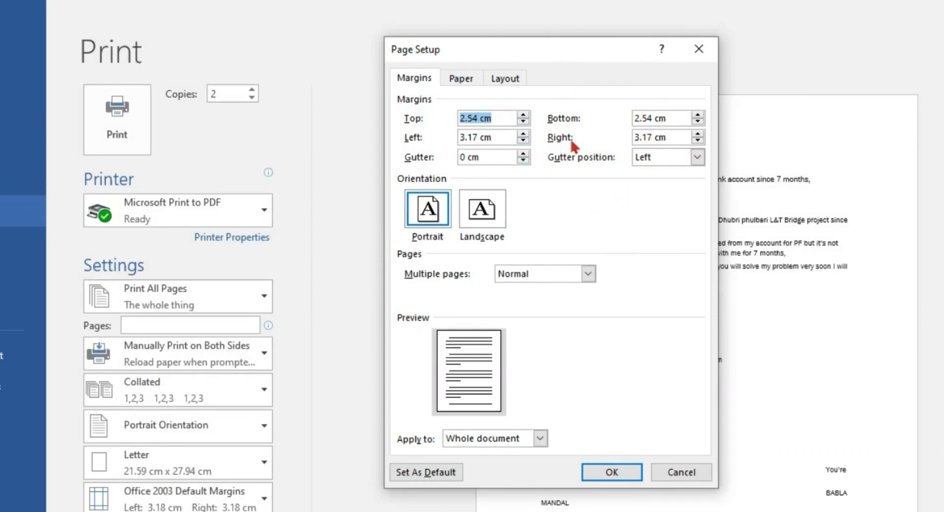
left_click(577, 194)
left_click(588, 273)
left_click(589, 273)
Step: Look over the paper size choices and the layout settings in Page Setup and close the dialog unchanged
left_click(461, 78)
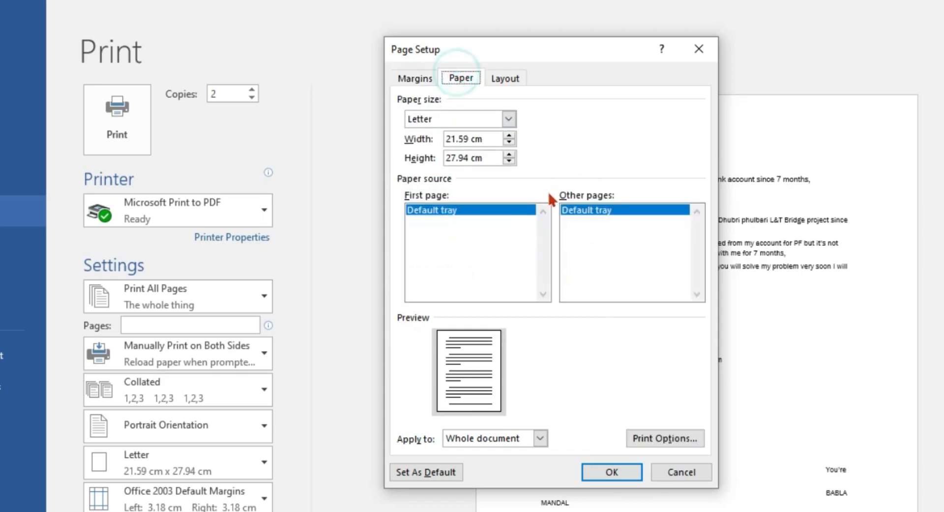
left_click(509, 119)
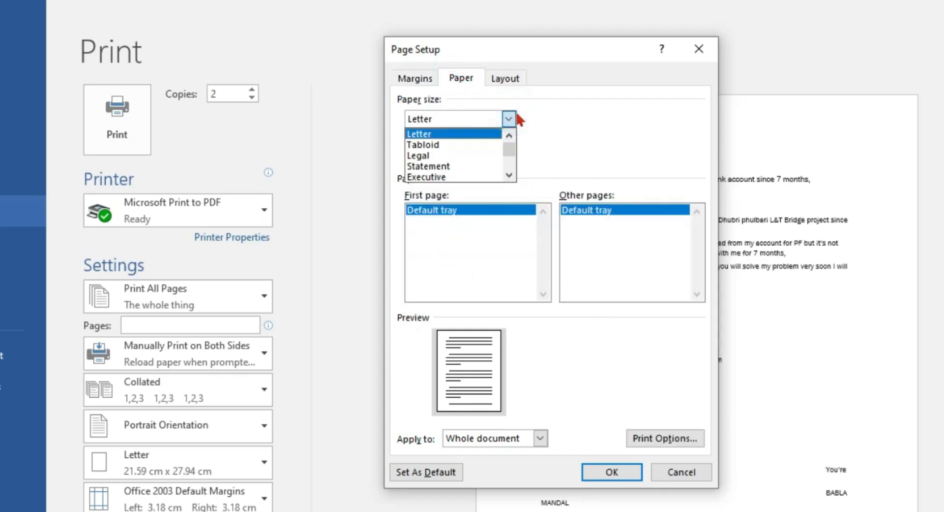
left_click(551, 117)
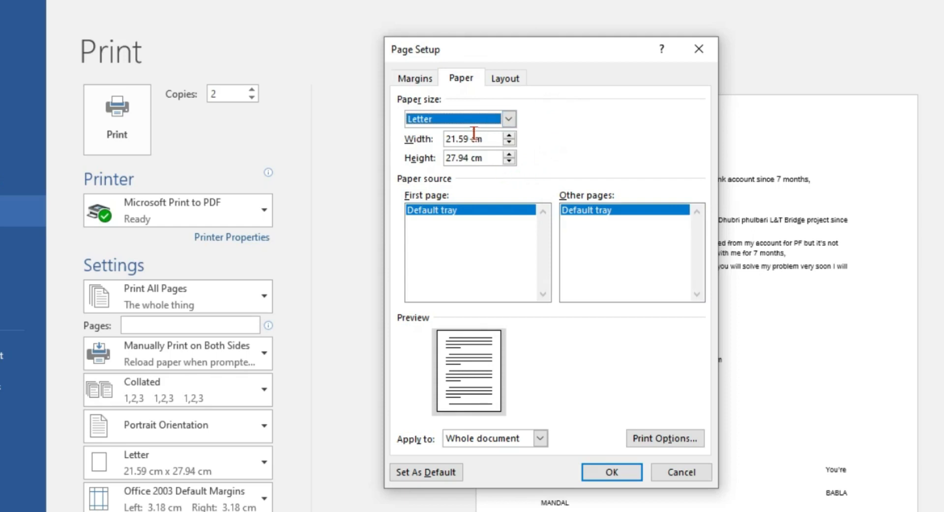
left_click(506, 79)
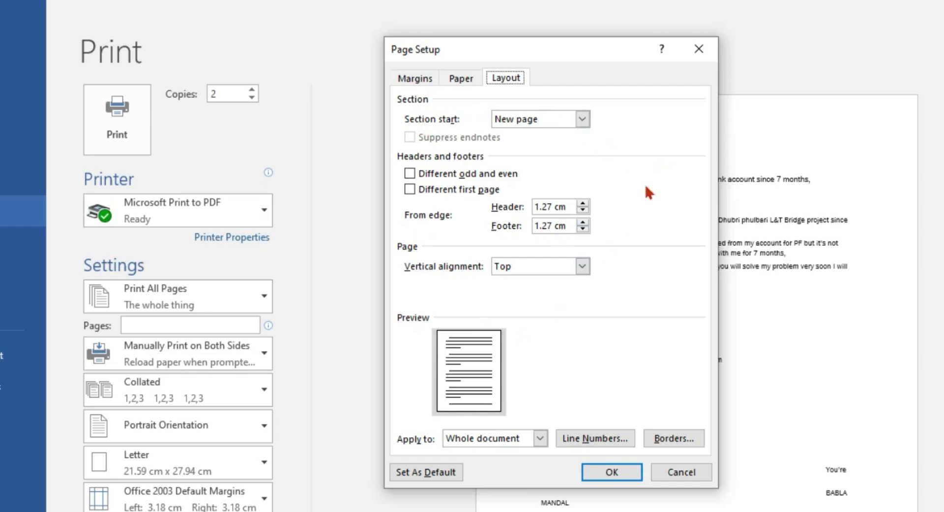
left_click(699, 49)
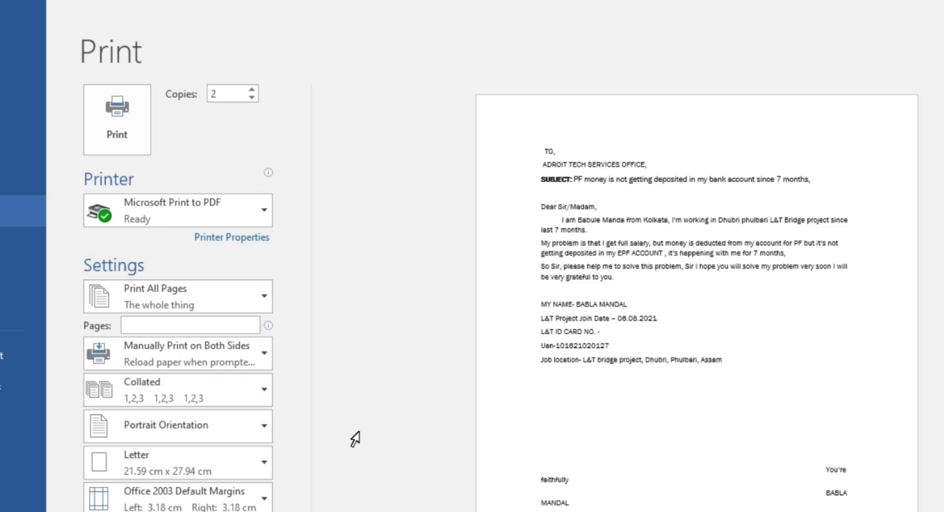
Step: Close the TO document without saving its changes and minimize the browser to reach the desktop
key("alt+F4")
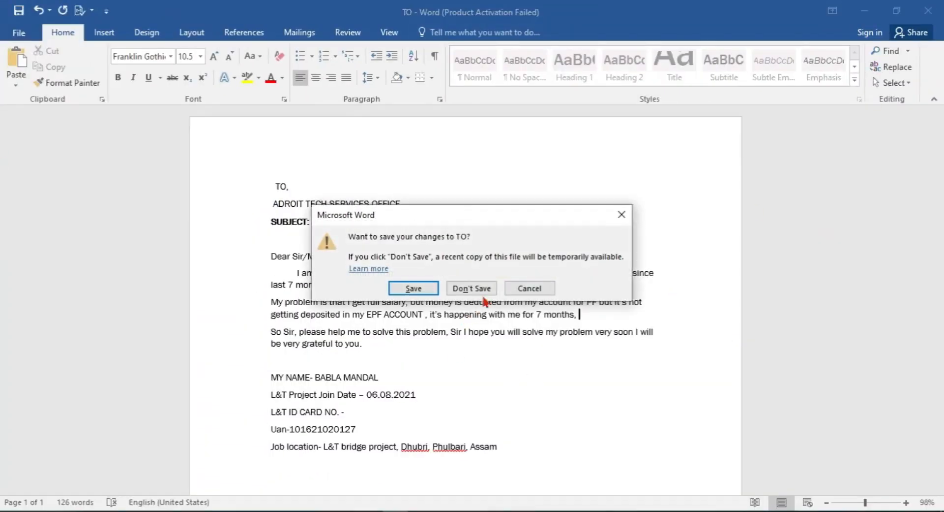
left_click(472, 288)
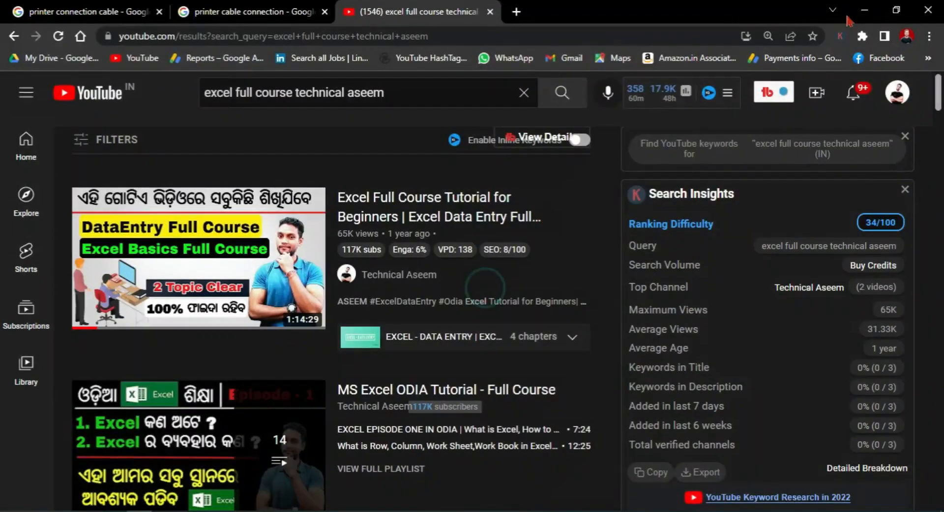
left_click(882, 6)
left_click(865, 7)
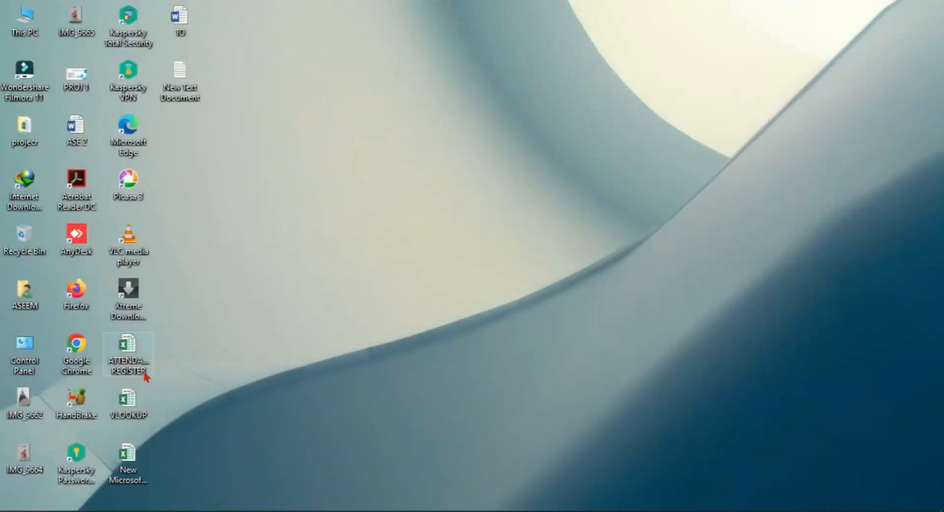
Step: Open the VLOOKUP workbook from the desktop in Excel, maximize it, and dismiss the activation wizard and document recovery list
double_click(136, 399)
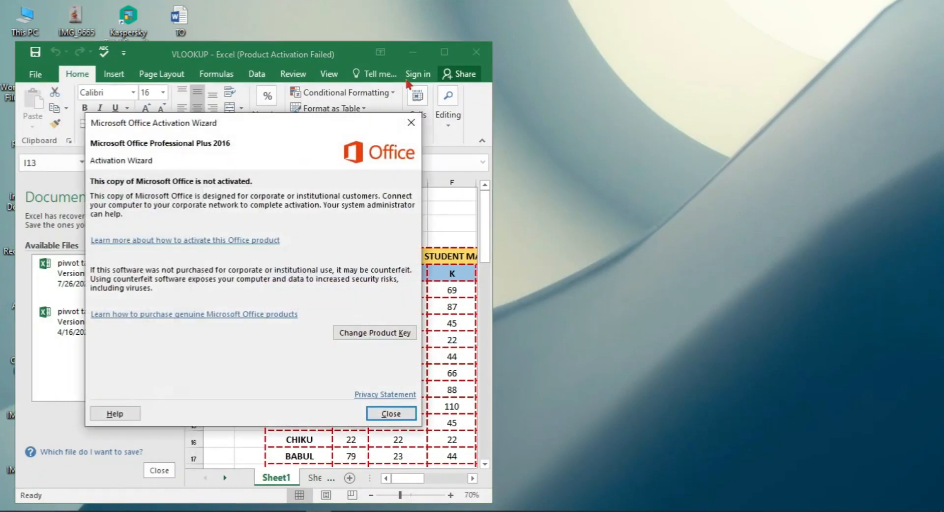
left_click(412, 122)
left_click(444, 52)
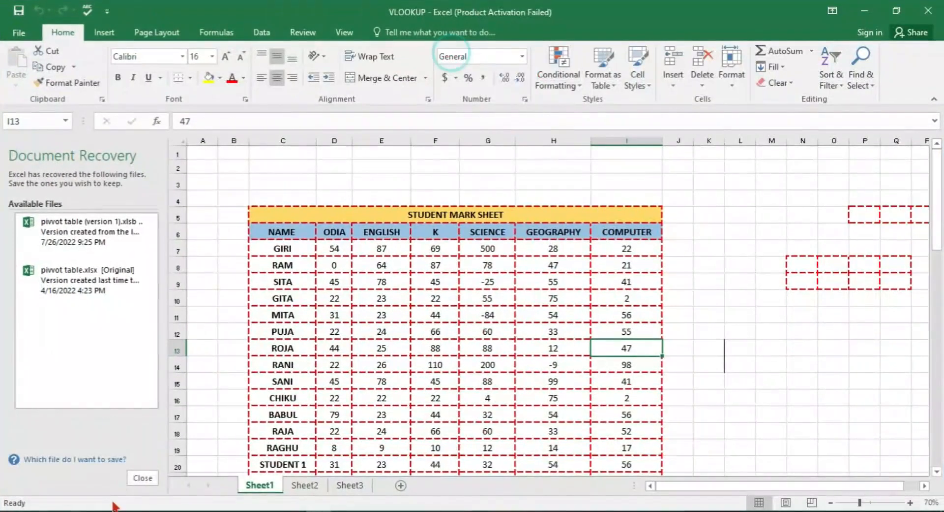
left_click(143, 478)
left_click(357, 218)
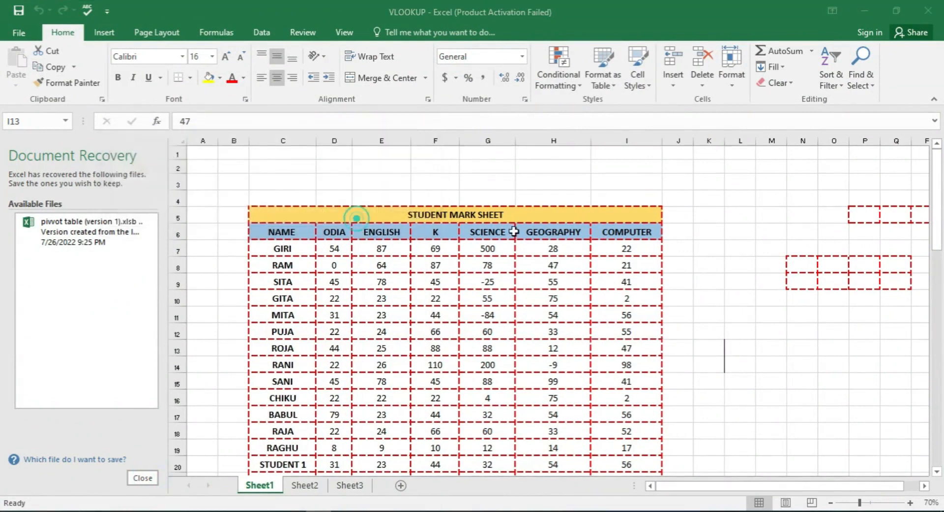
scroll(524, 295, "down", 1)
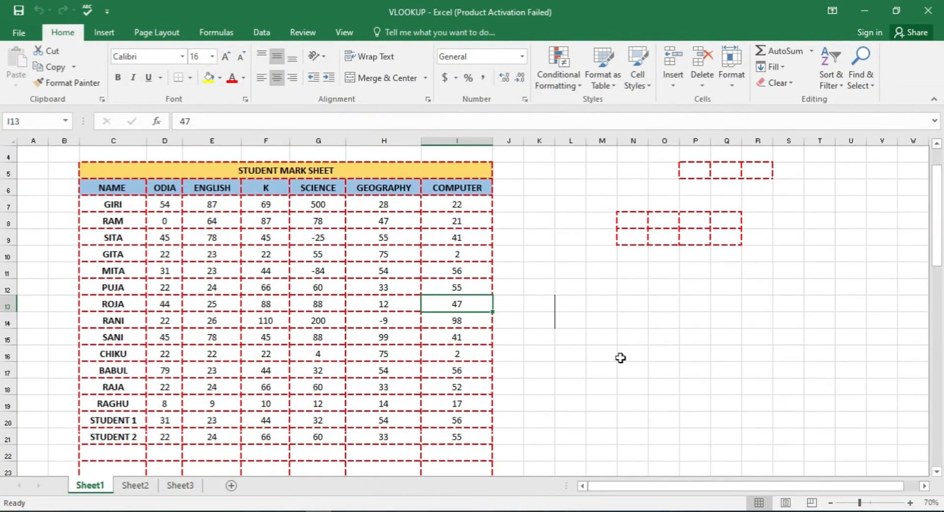
Step: Open the print page for the student mark sheet and return to the worksheet
key("ctrl+p")
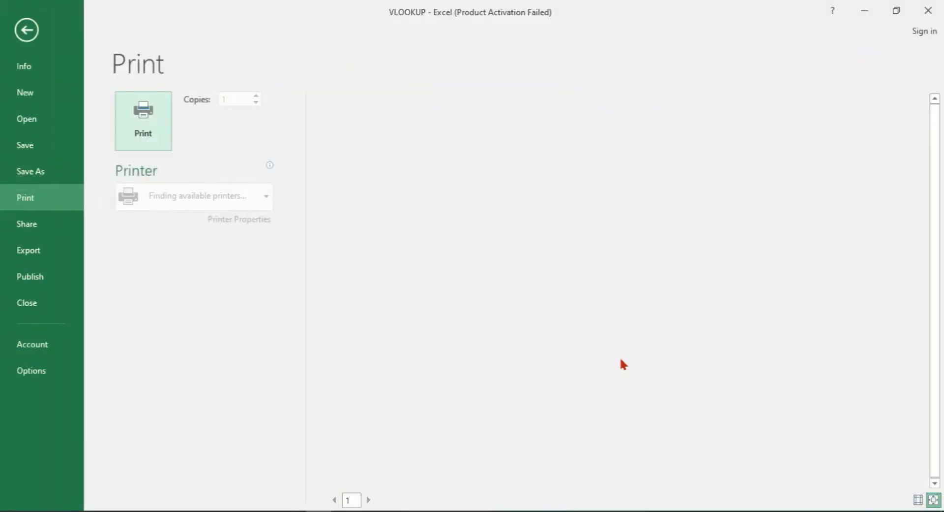
left_click(47, 31)
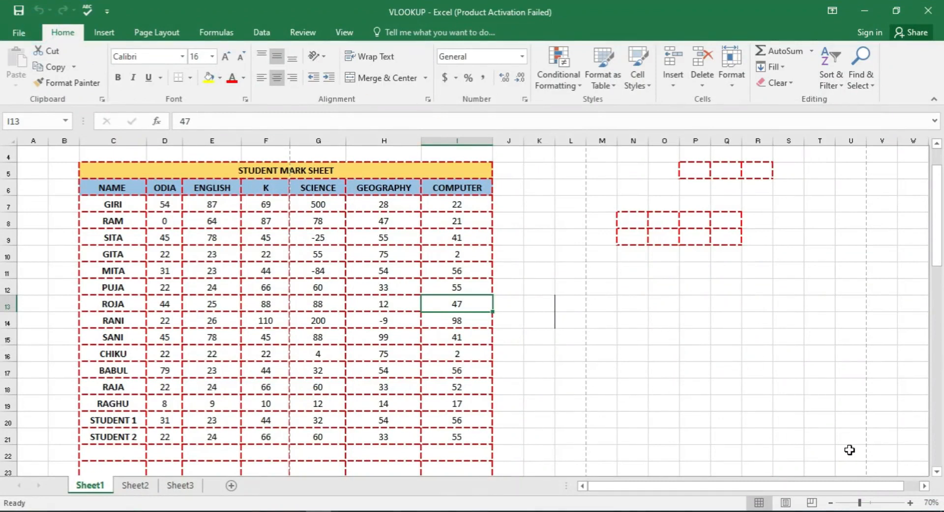
type("+")
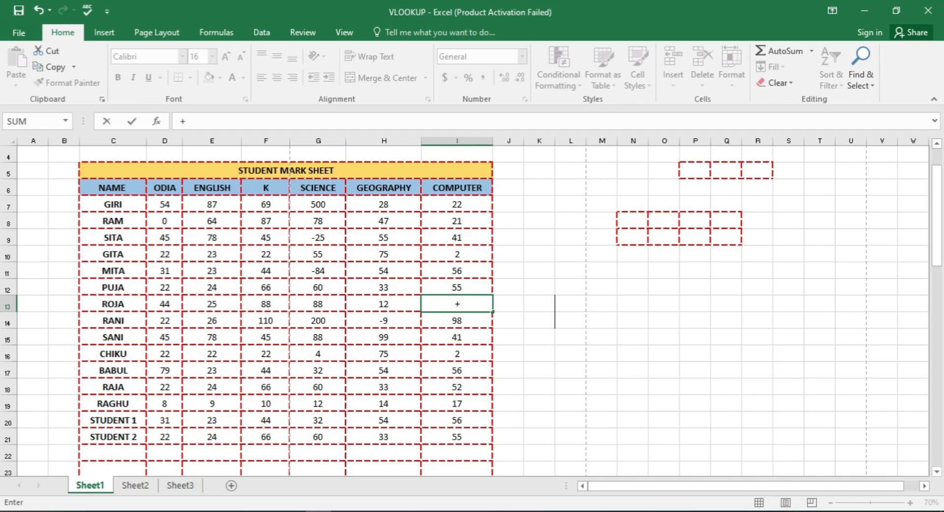
Step: View Sheet1 in Page Layout view and switch it to Page Break Preview to examine the student mark sheet's page divisions
left_click(812, 502)
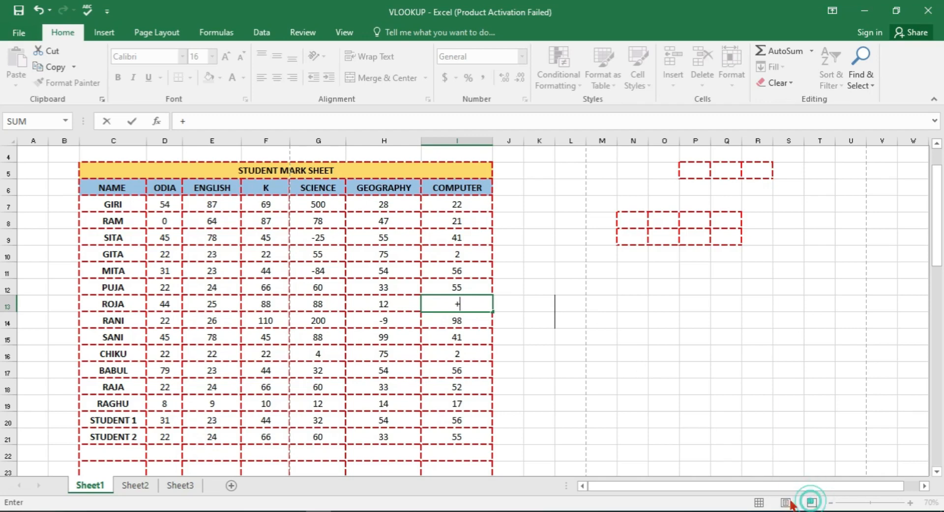
left_click(783, 501)
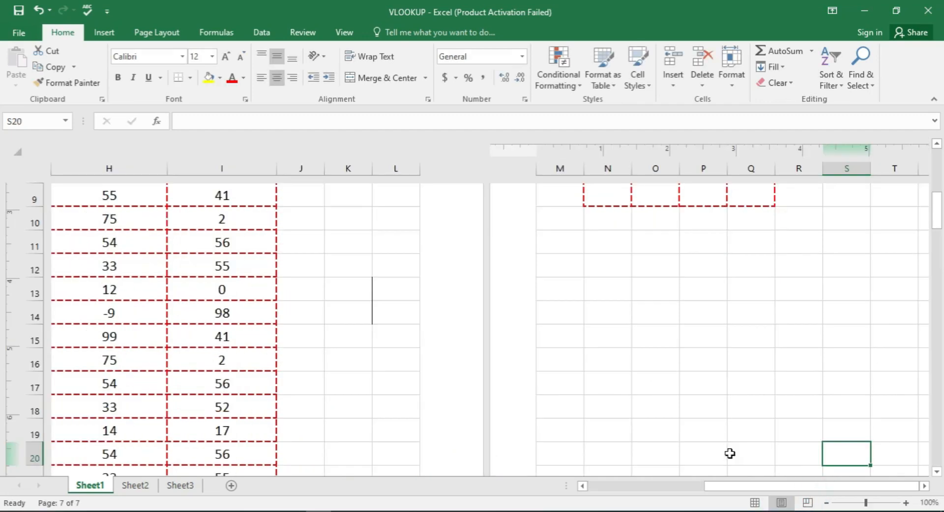
left_click(809, 502)
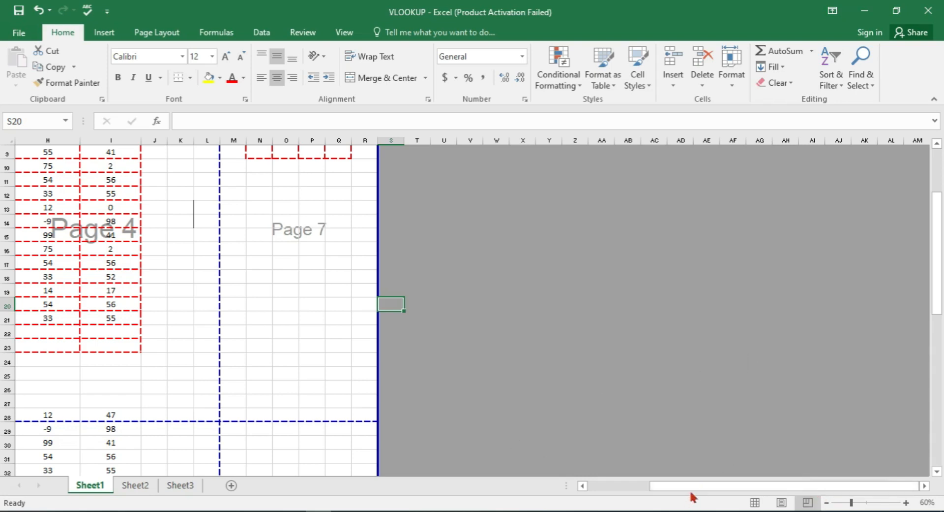
left_click_drag(667, 485, 592, 486)
scroll(487, 369, "up", 3)
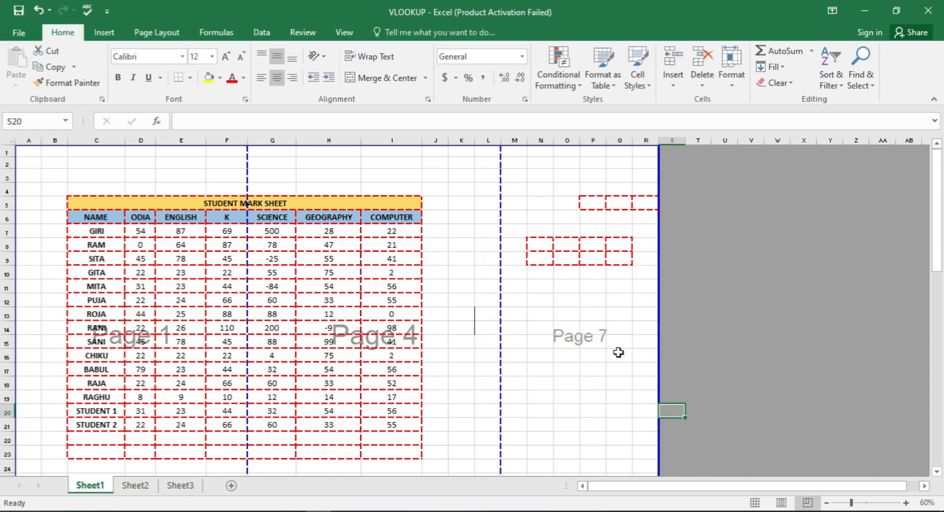
Step: Shift the first vertical page break to the print area's outer edge, and pull that edge in to the end of column I
scroll(566, 369, "down", 8)
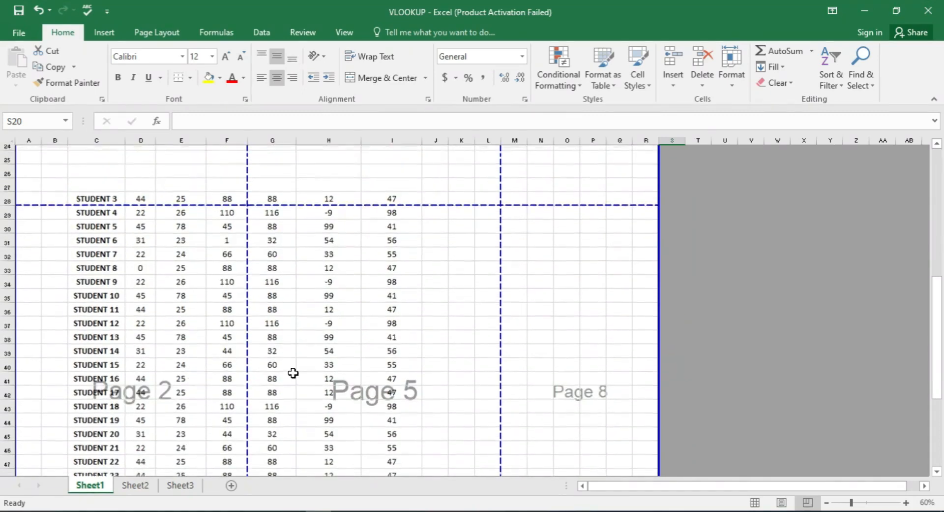
scroll(353, 375, "down", 5)
scroll(365, 375, "up", 13)
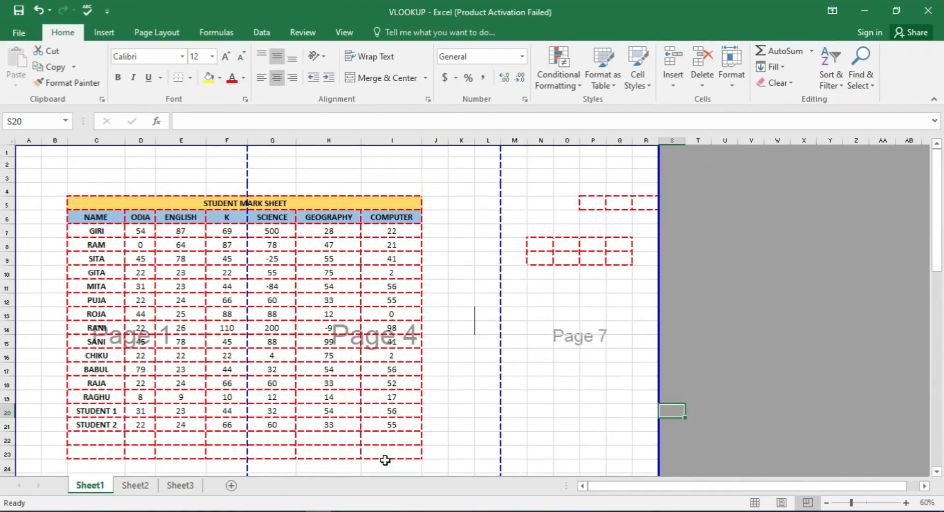
left_click_drag(247, 230, 656, 274)
left_click_drag(596, 262, 423, 258)
scroll(469, 320, "down", 3)
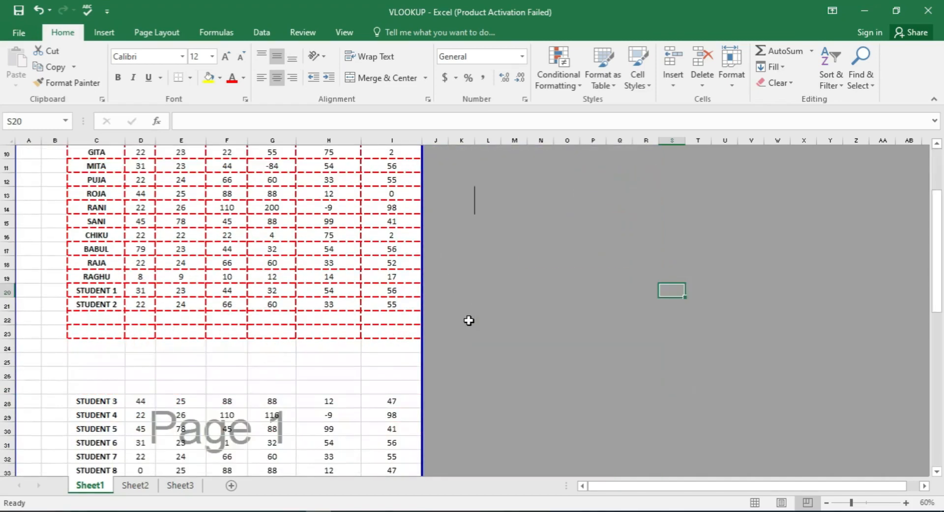
Step: Move the lower boundary of the print area up so it ends after the STUDENT 24 row, row 49
scroll(469, 320, "down", 11)
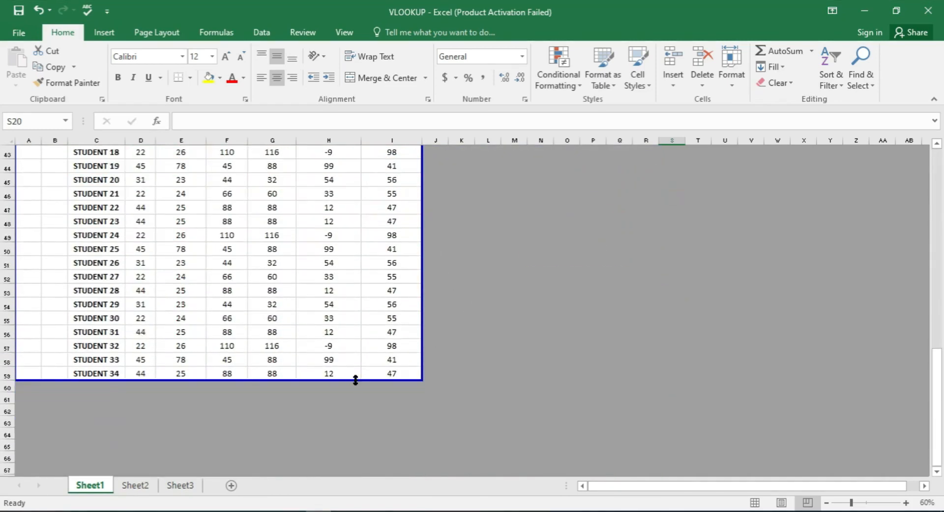
left_click(355, 376)
left_click_drag(376, 379, 374, 241)
scroll(487, 413, "up", 5)
scroll(486, 403, "up", 9)
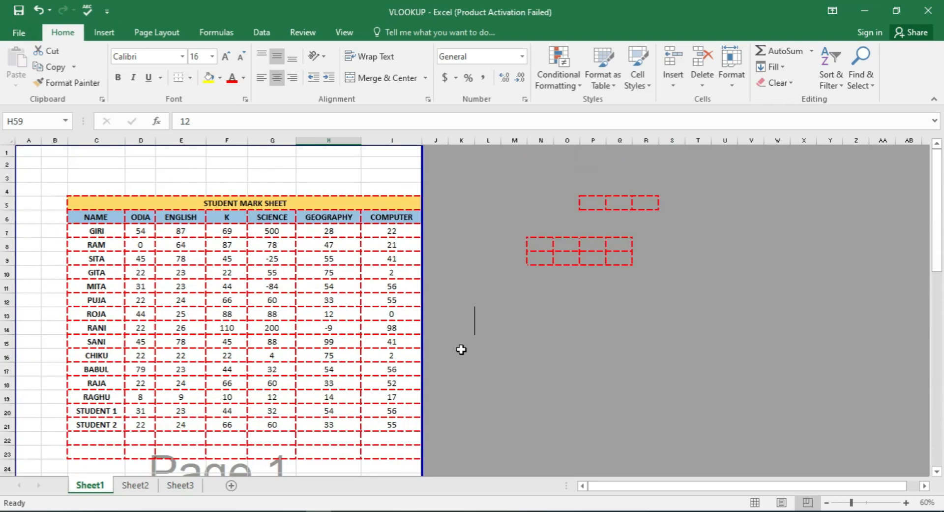
Step: Set the range M3:V20 around the small dashed boxes as the print area
left_click_drag(506, 172, 764, 417)
right_click(614, 300)
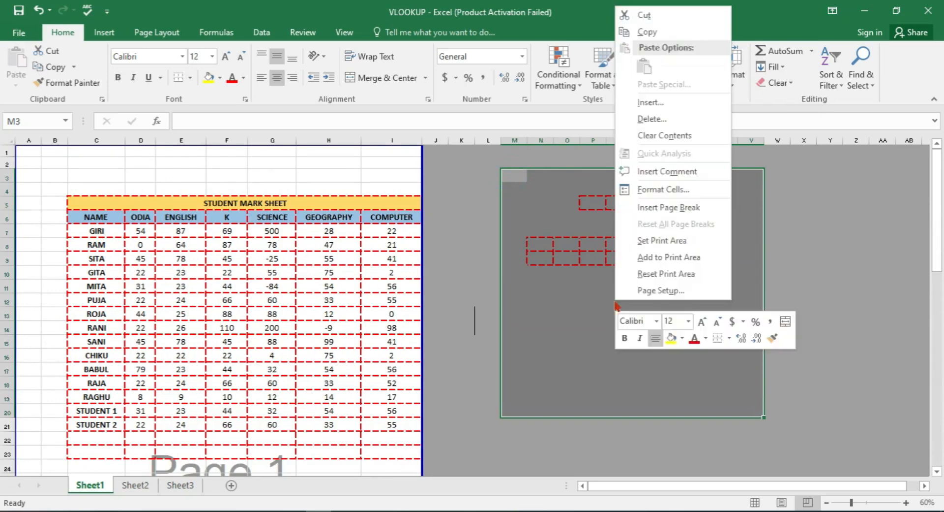
left_click(663, 246)
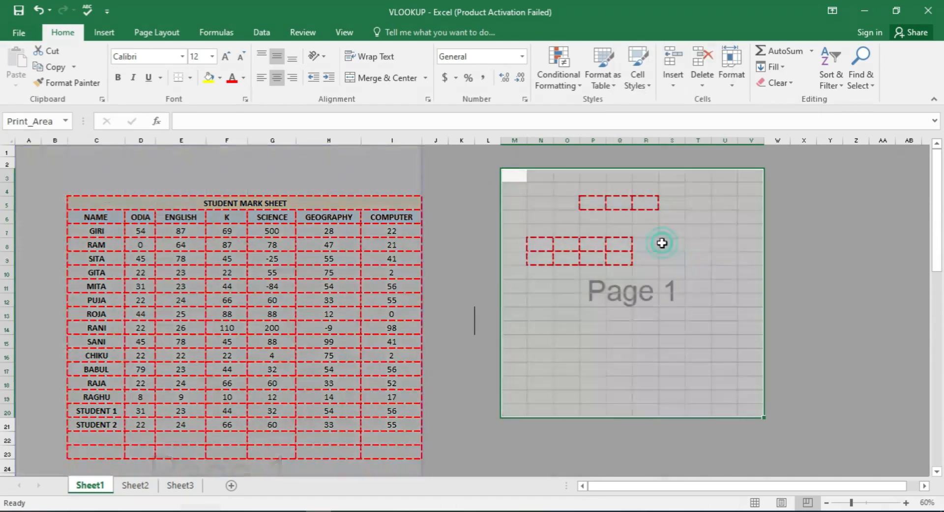
left_click(679, 355)
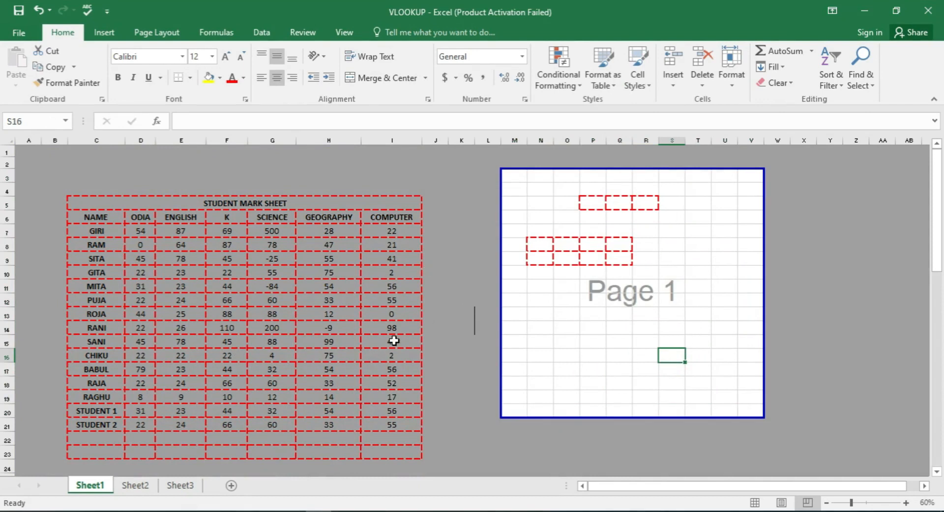
Step: Set three separate ranges, C2:I23, M3:V23 and Y7:AA21, together as the print area
left_click_drag(73, 167, 399, 452)
left_click_drag(525, 179, 762, 450)
left_click_drag(832, 230, 895, 420)
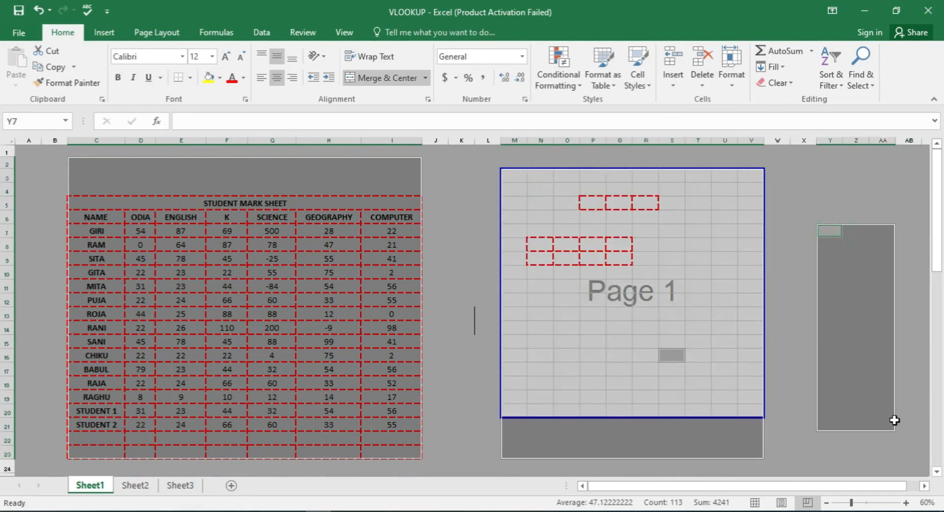
right_click(845, 362)
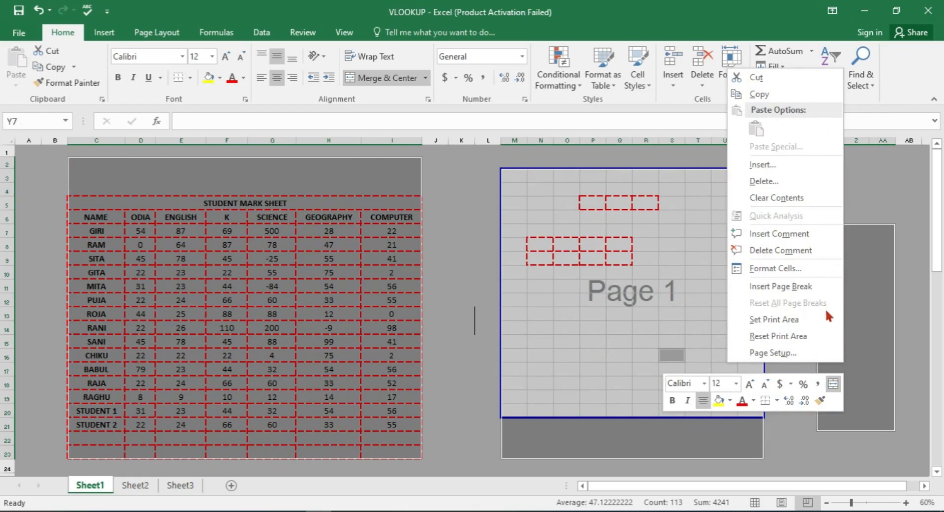
left_click(775, 321)
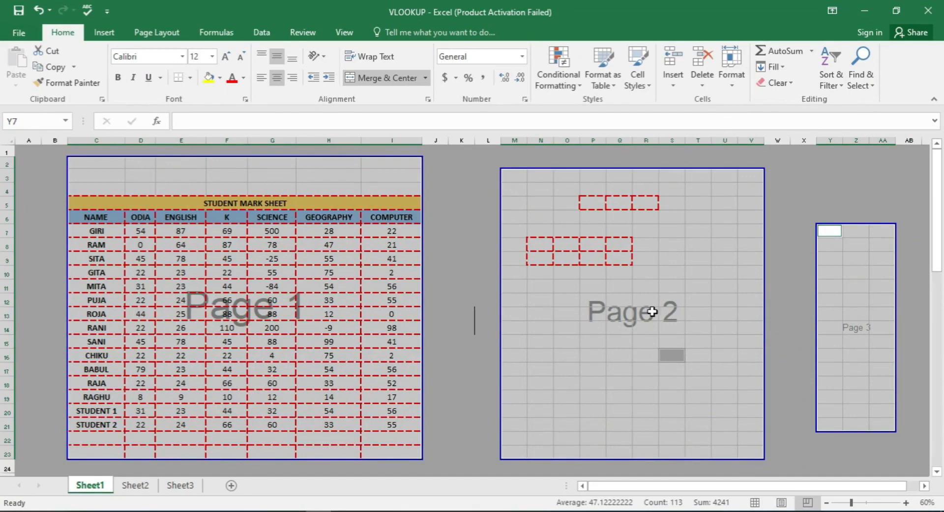
left_click(490, 258)
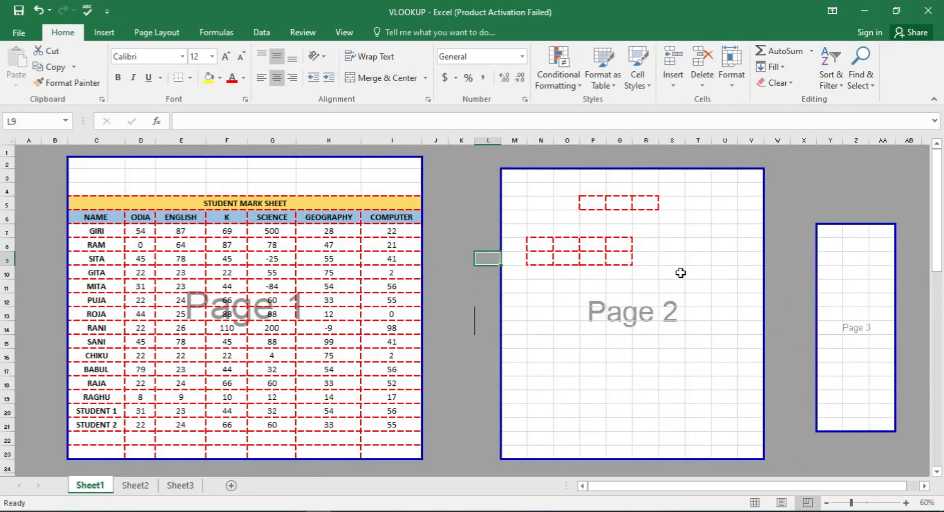
Step: Open the print preview and page through the pages made from the separate print areas
key("ctrl+p")
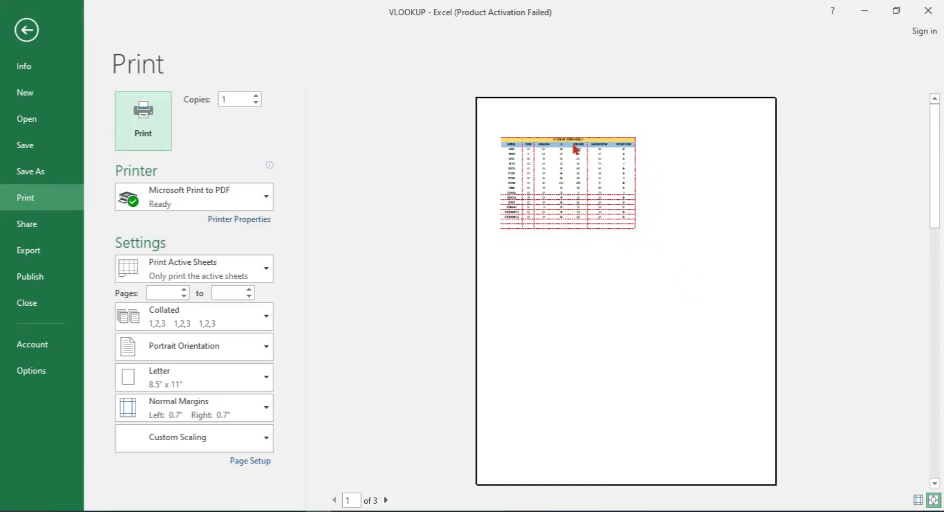
left_click(386, 500)
left_click(386, 500)
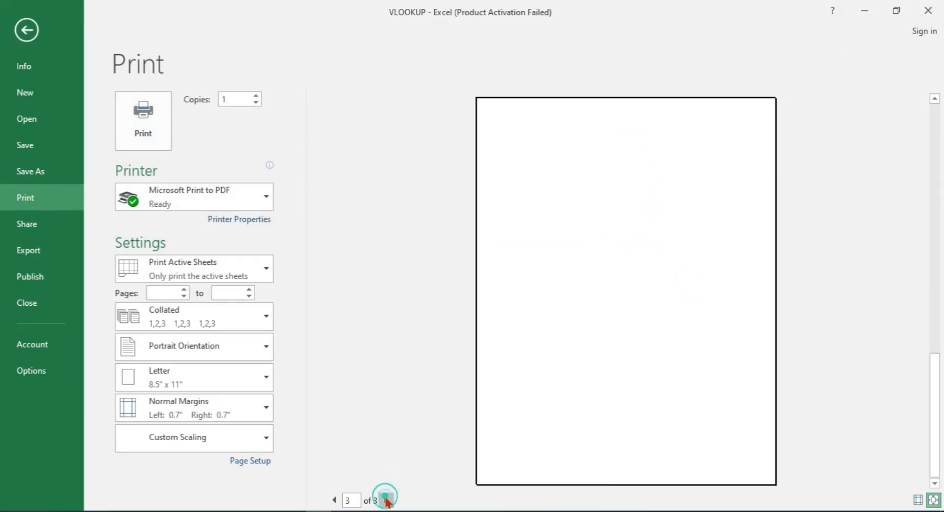
left_click(334, 500)
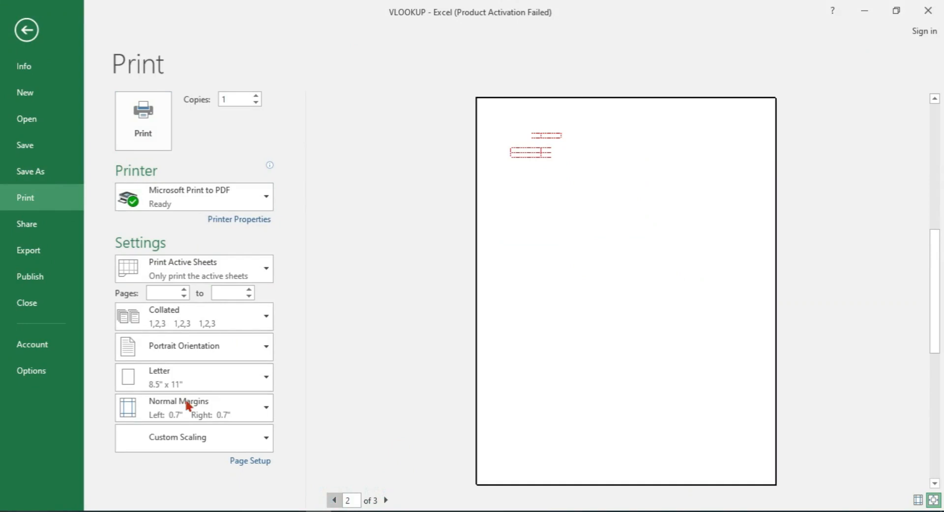
Step: Show the margin guides in the preview, narrow the left margin to 0.23" and right margin to 0.27", and reduce the top margin
left_click(918, 500)
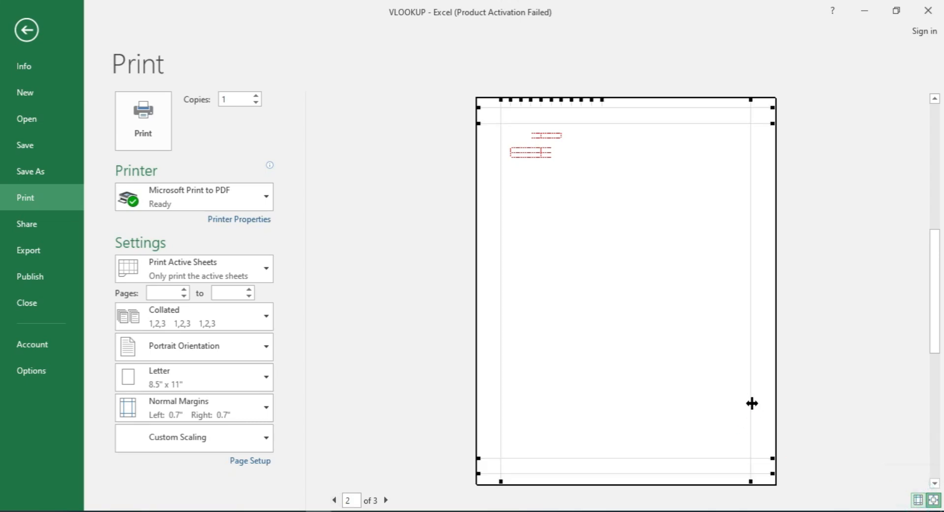
mouse_move(752, 403)
left_mouse_down()
mouse_move(776, 396)
mouse_move(767, 404)
left_mouse_up()
left_click_drag(500, 354, 485, 353)
left_click_drag(654, 126, 663, 106)
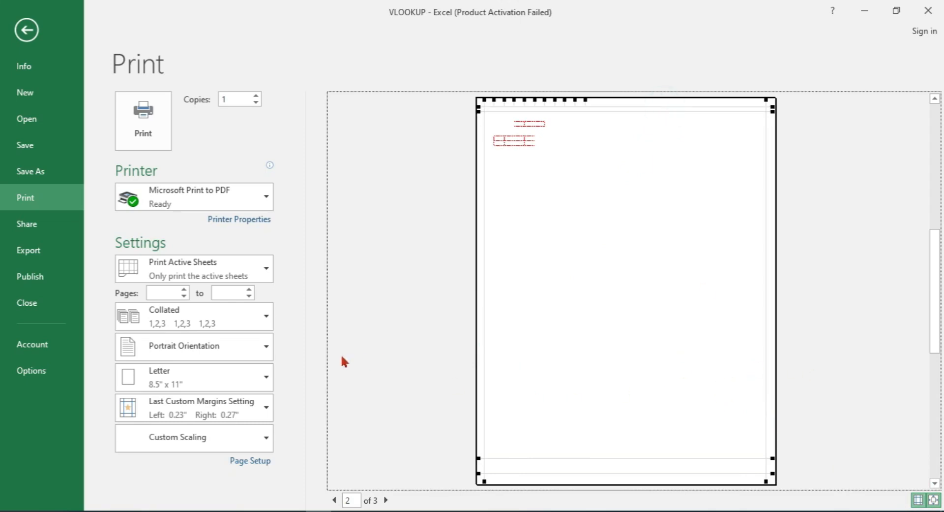